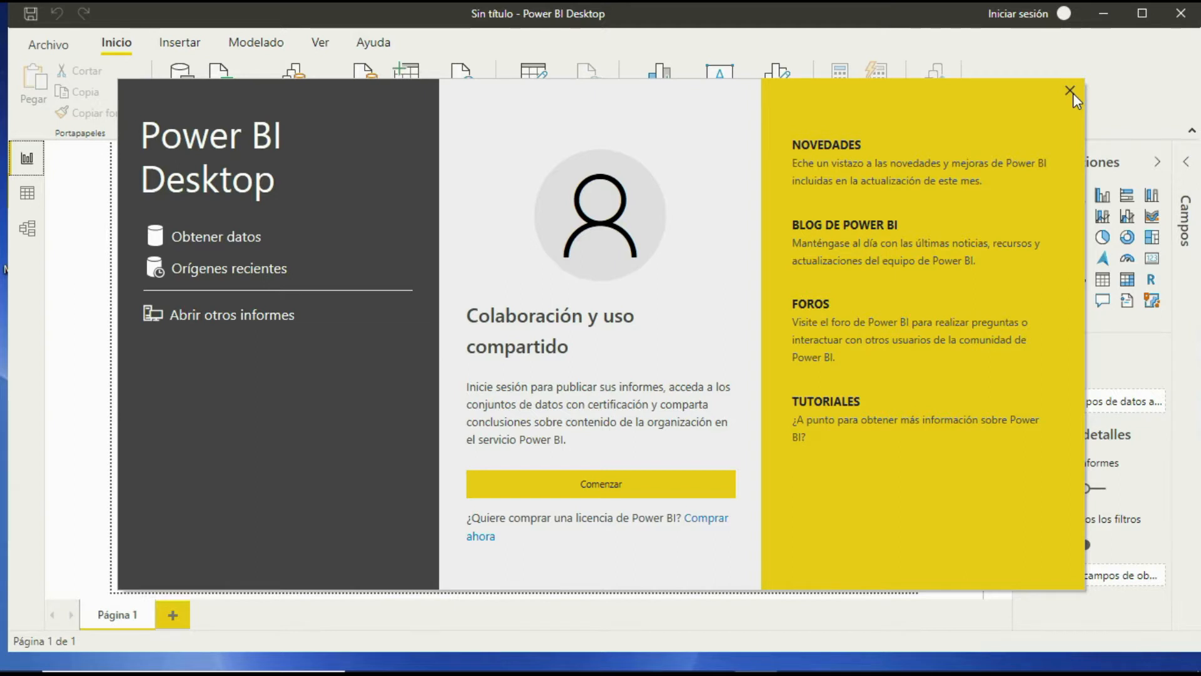
Close the welcome screen to reach the blank report
click(1070, 91)
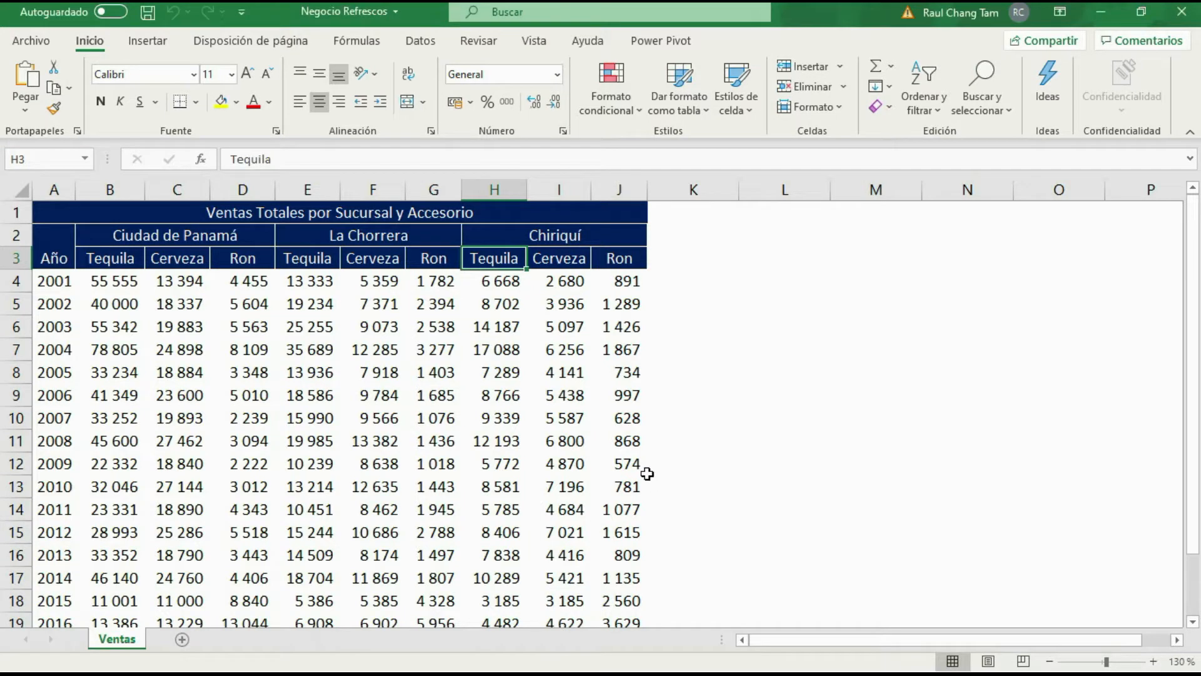
Switch to the Negocio Refrescos workbook in Excel and examine the yearly sales by branch and product on the Ventas sheet
scroll(503, 415, down, 3)
scroll(516, 419, up, 3)
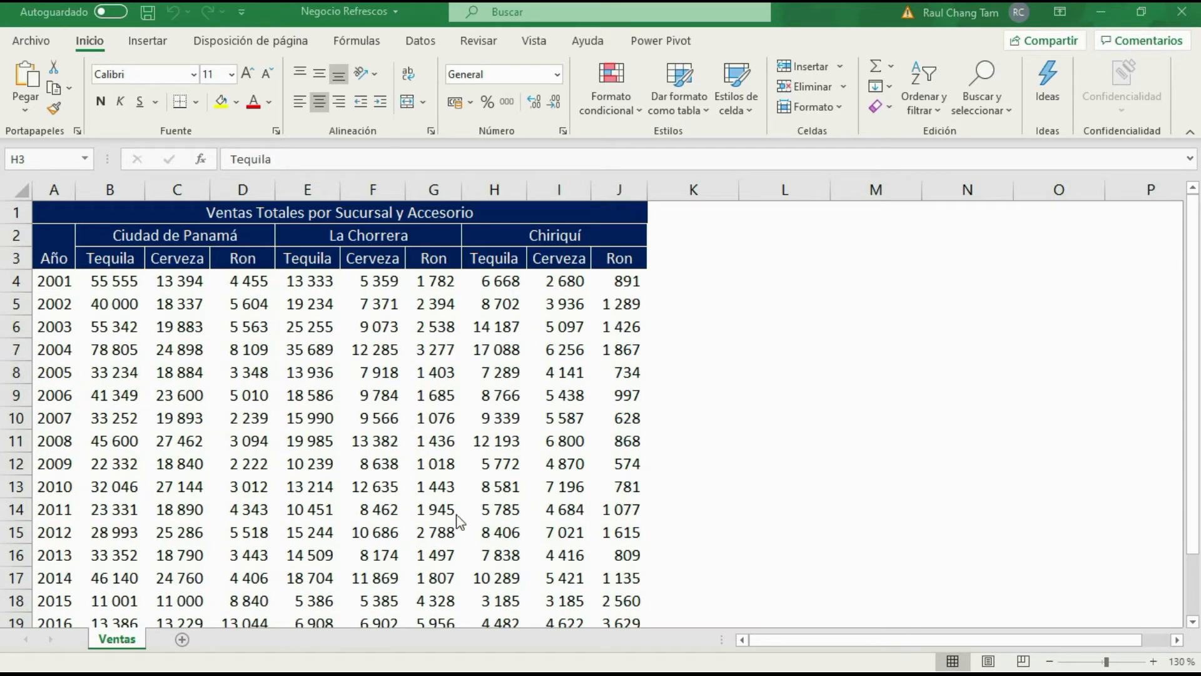
scroll(502, 513, down, 1)
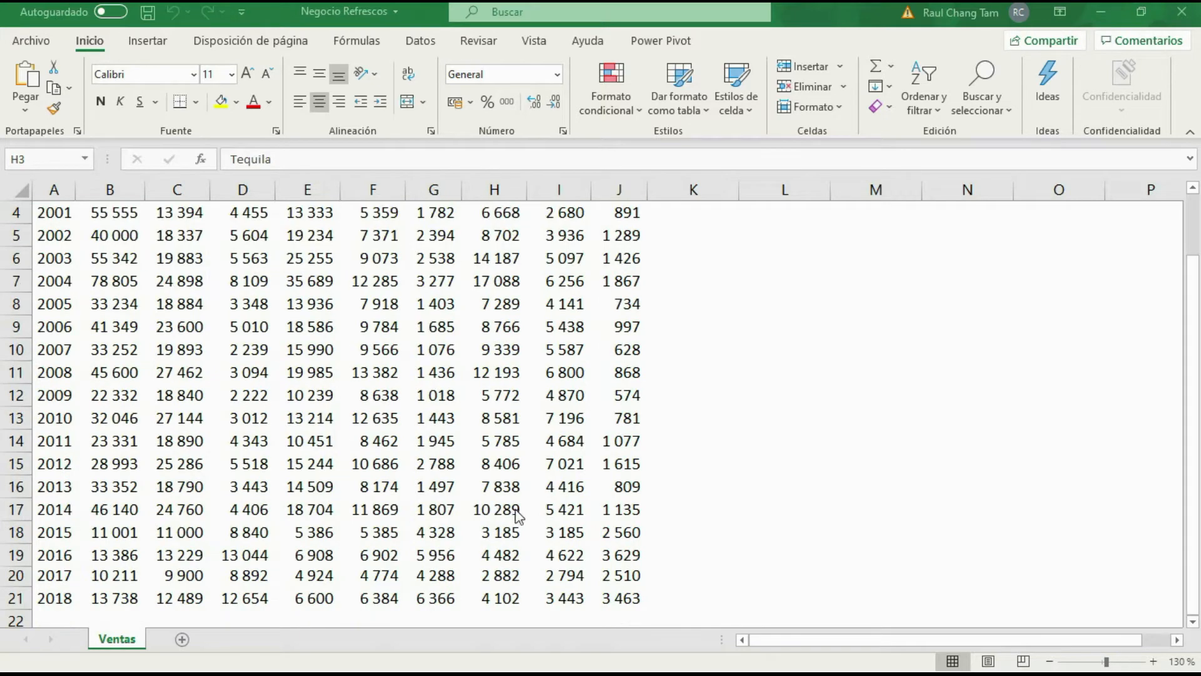
click(627, 604)
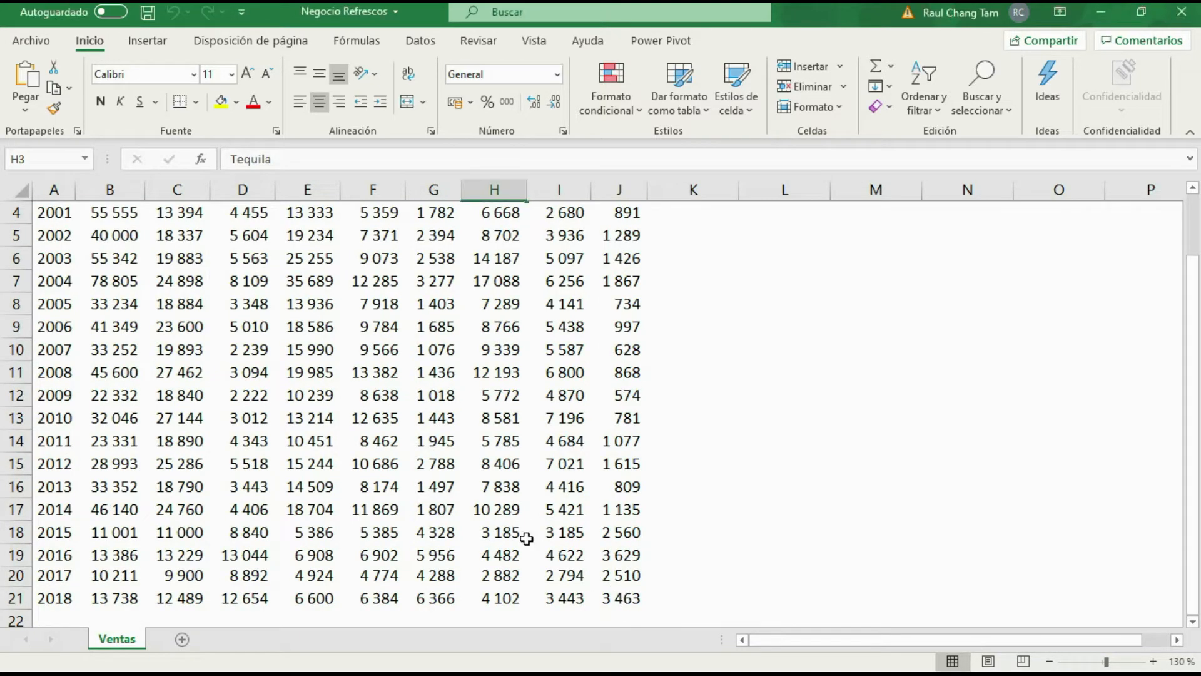
click(629, 602)
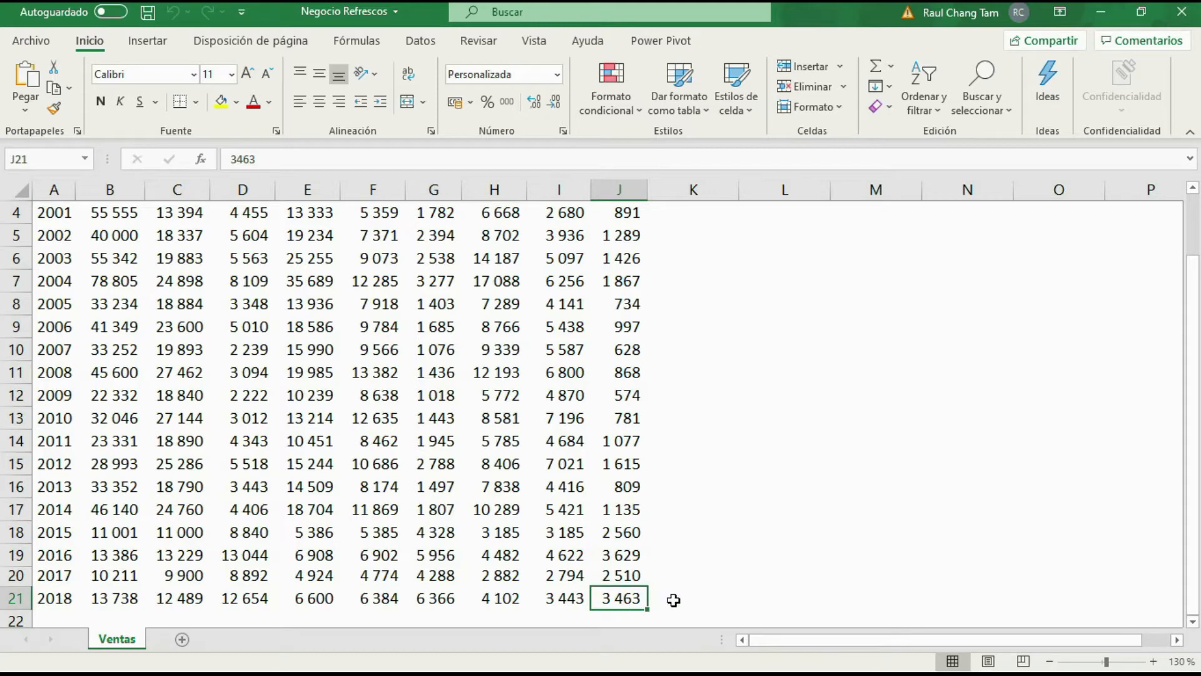
drag(645, 599, 19, 306)
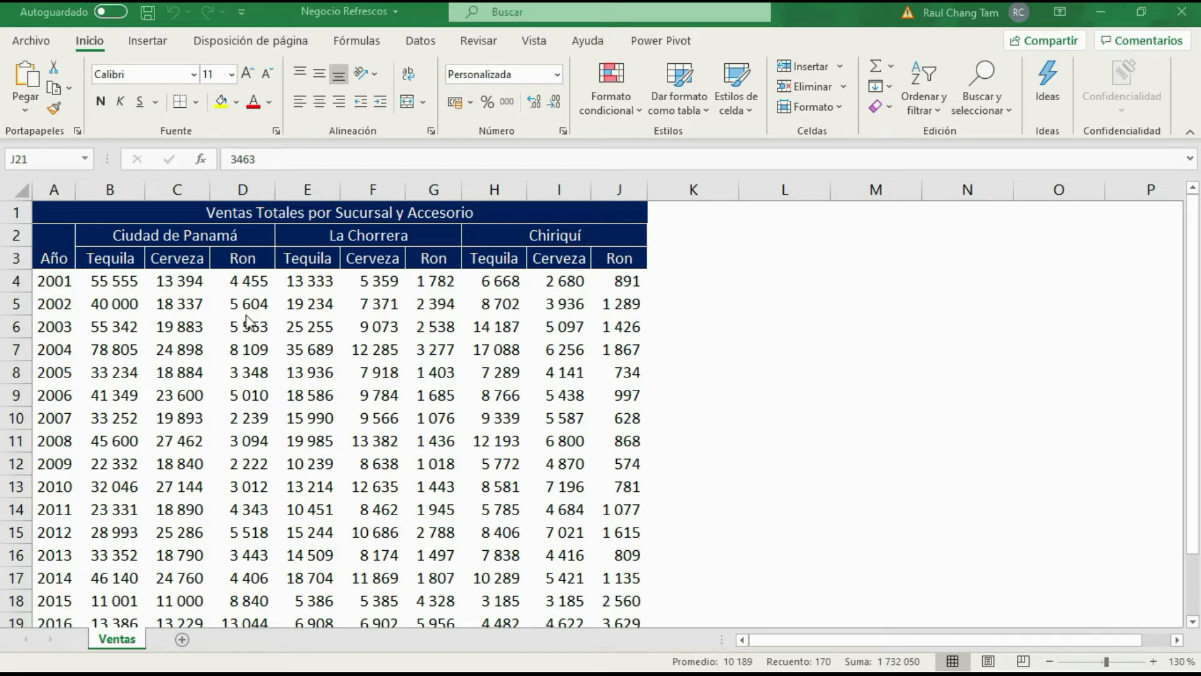
scroll(219, 443, down, 2)
scroll(221, 446, up, 2)
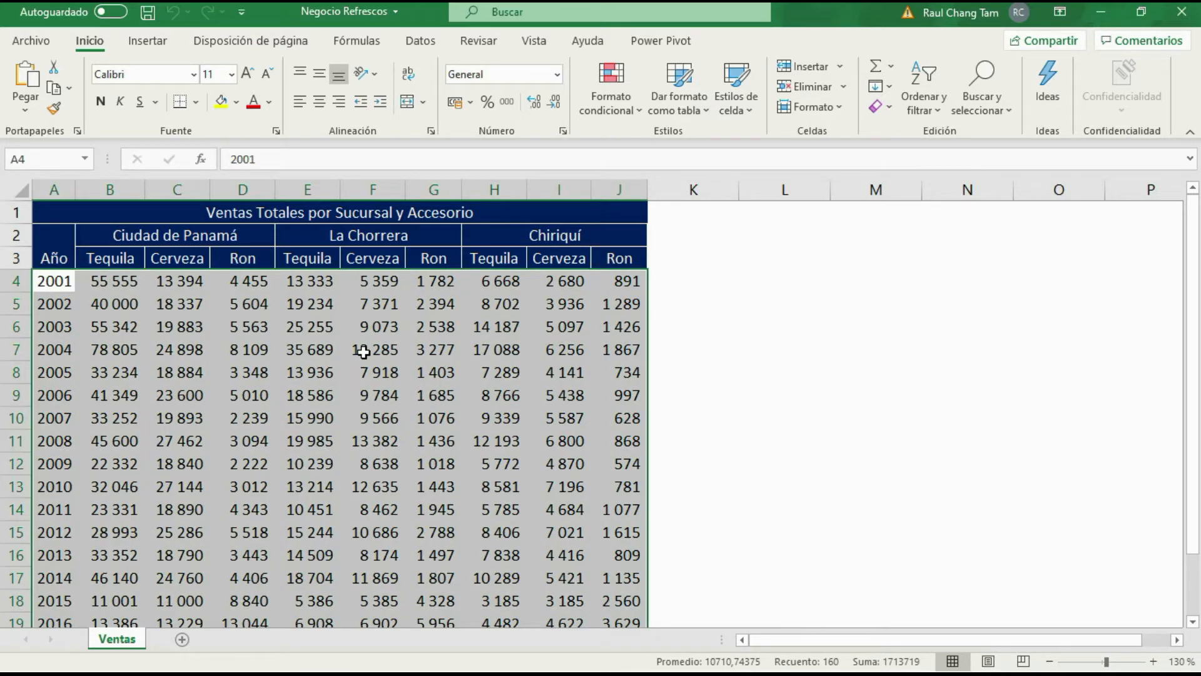
click(245, 306)
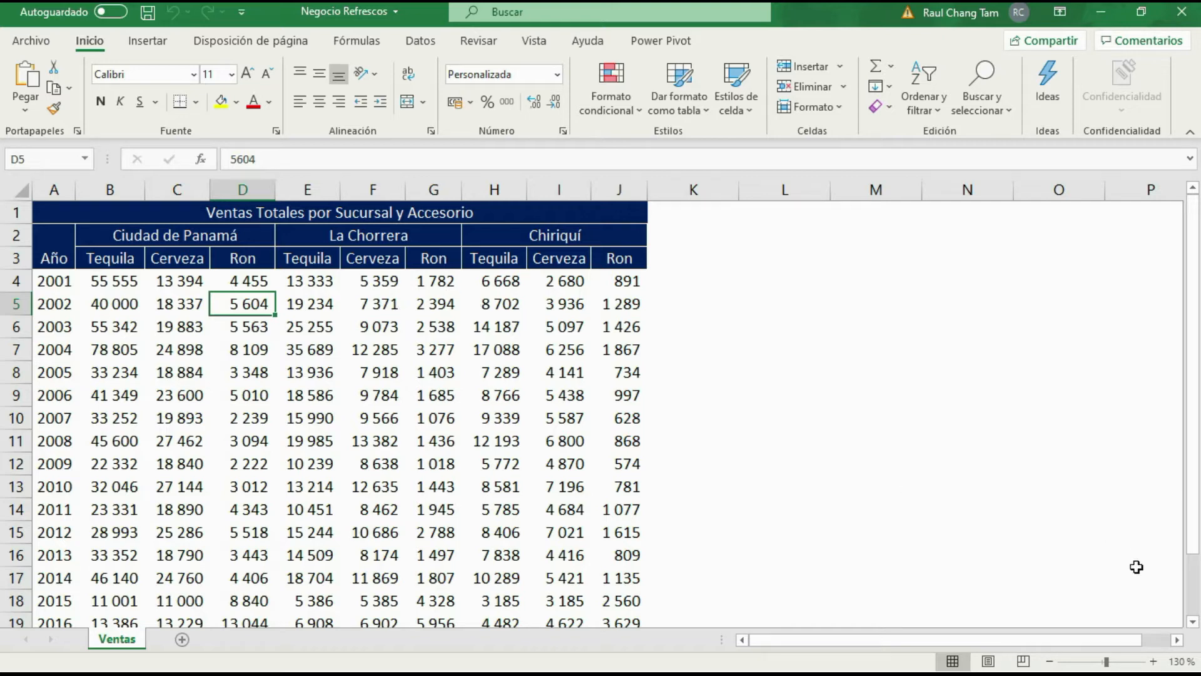
drag(1102, 658, 1103, 657)
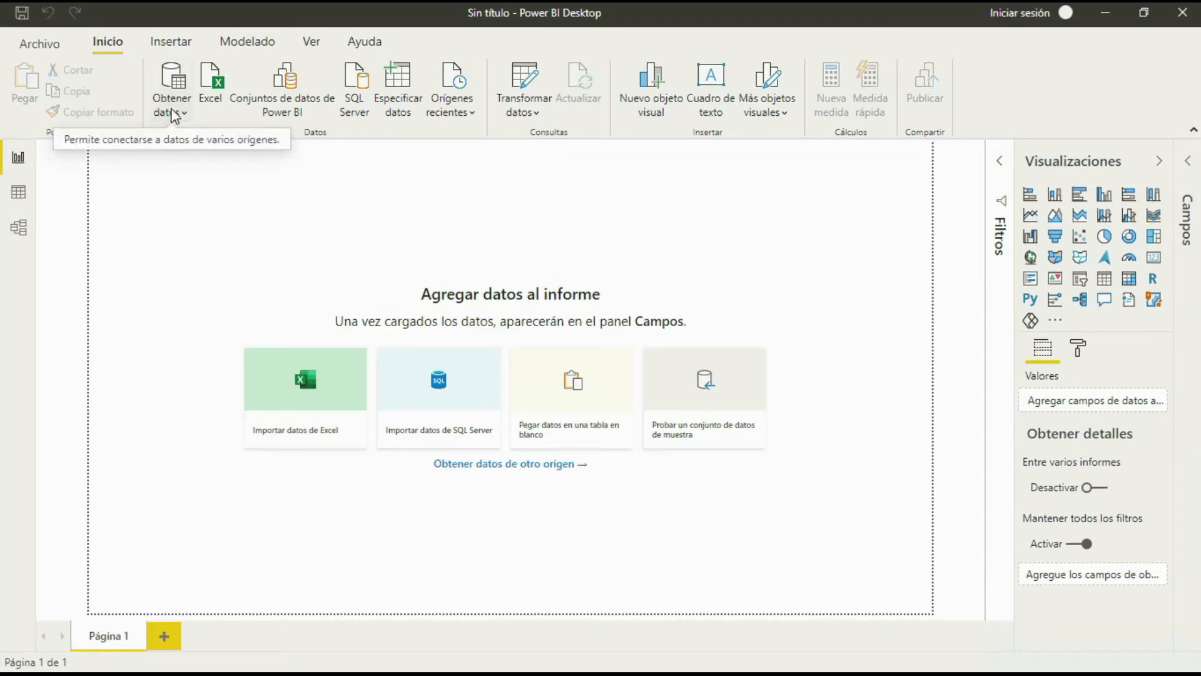
In Power BI Desktop, connect to the Excel workbook Negocio Refrescos in the UCR > Clases > Power BI > BD folder
click(176, 114)
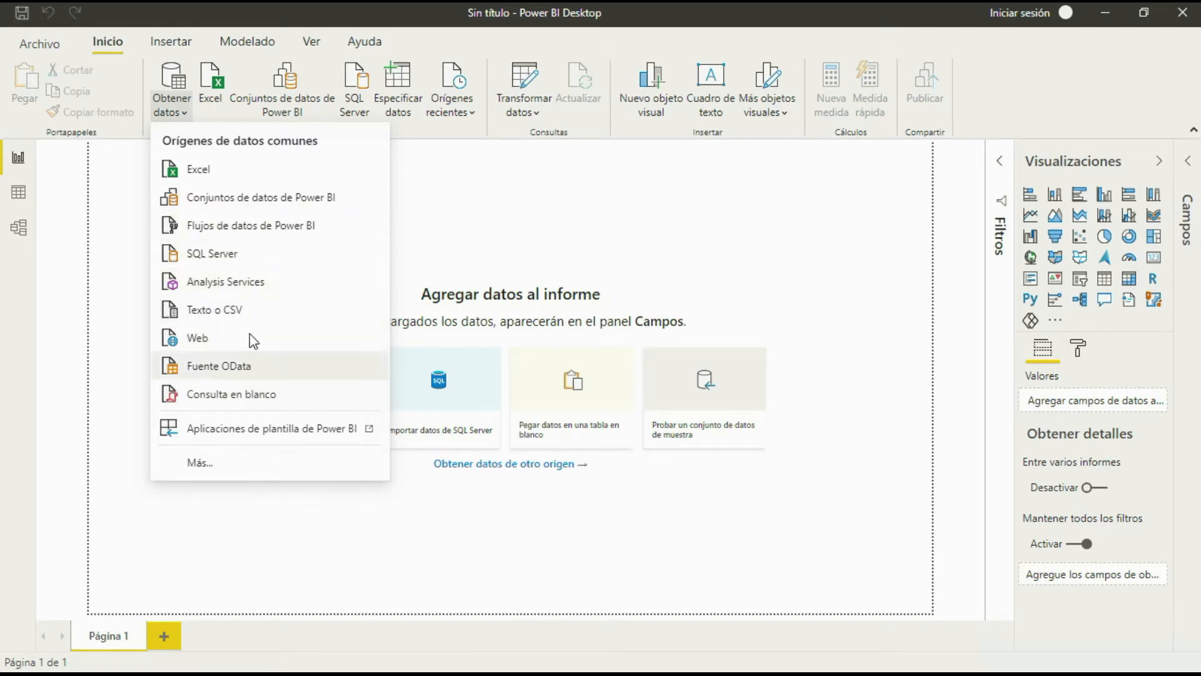
click(436, 207)
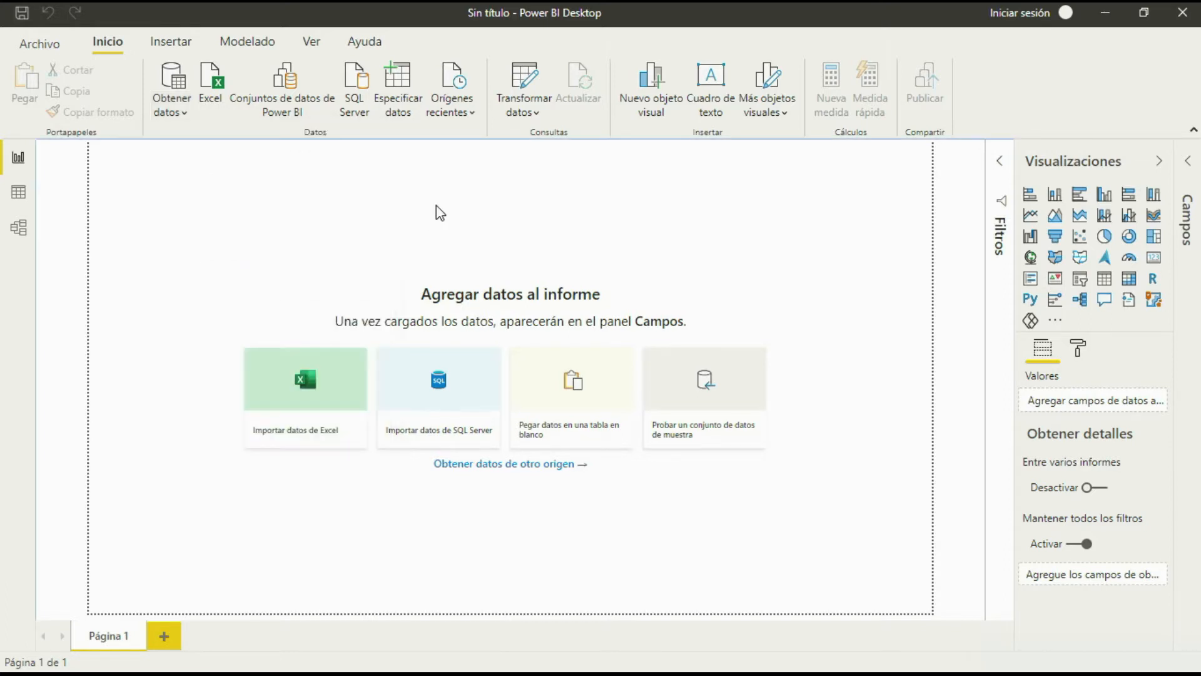
click(212, 100)
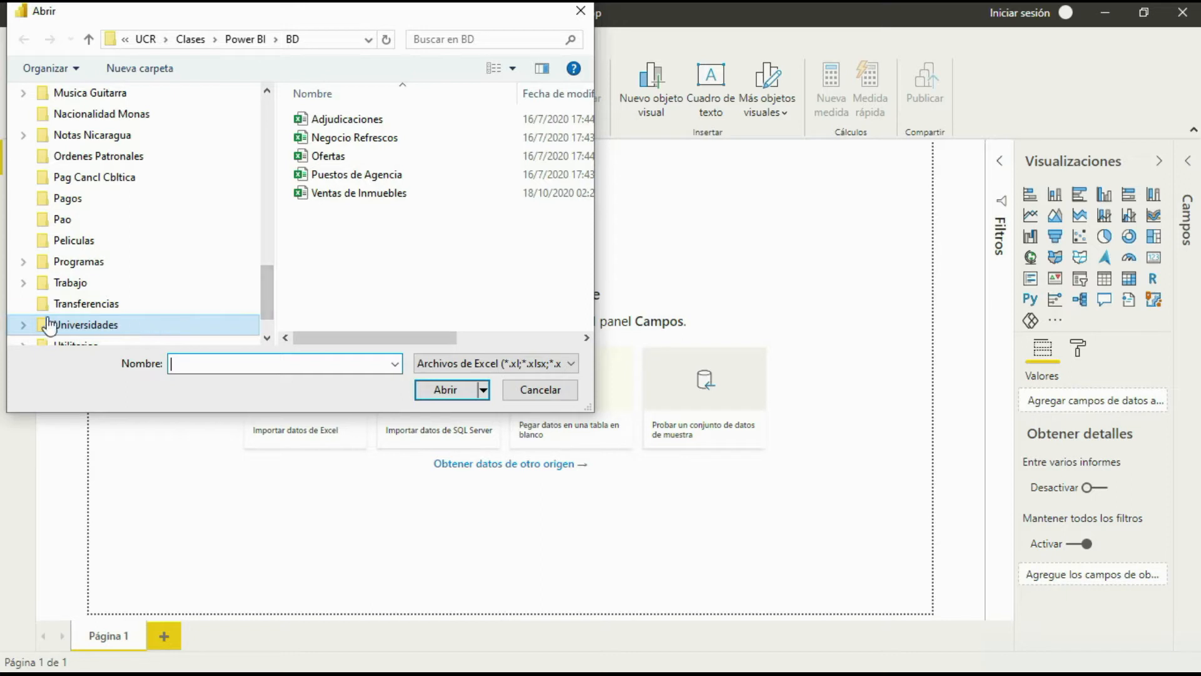
click(23, 325)
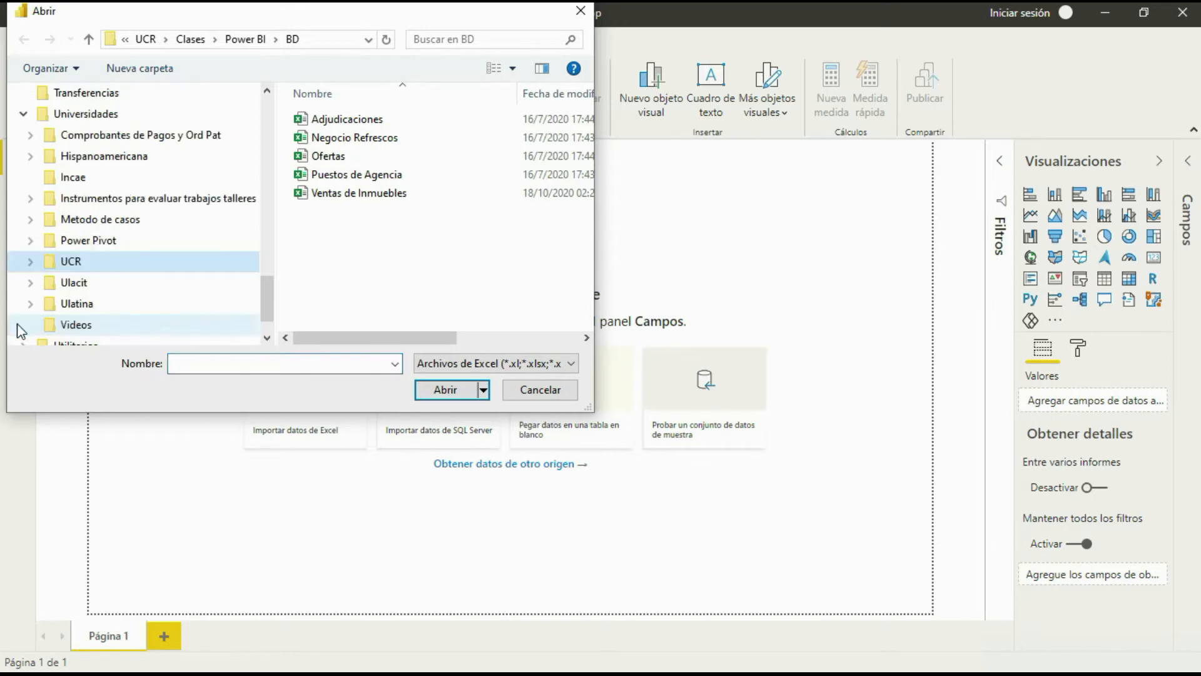
click(30, 262)
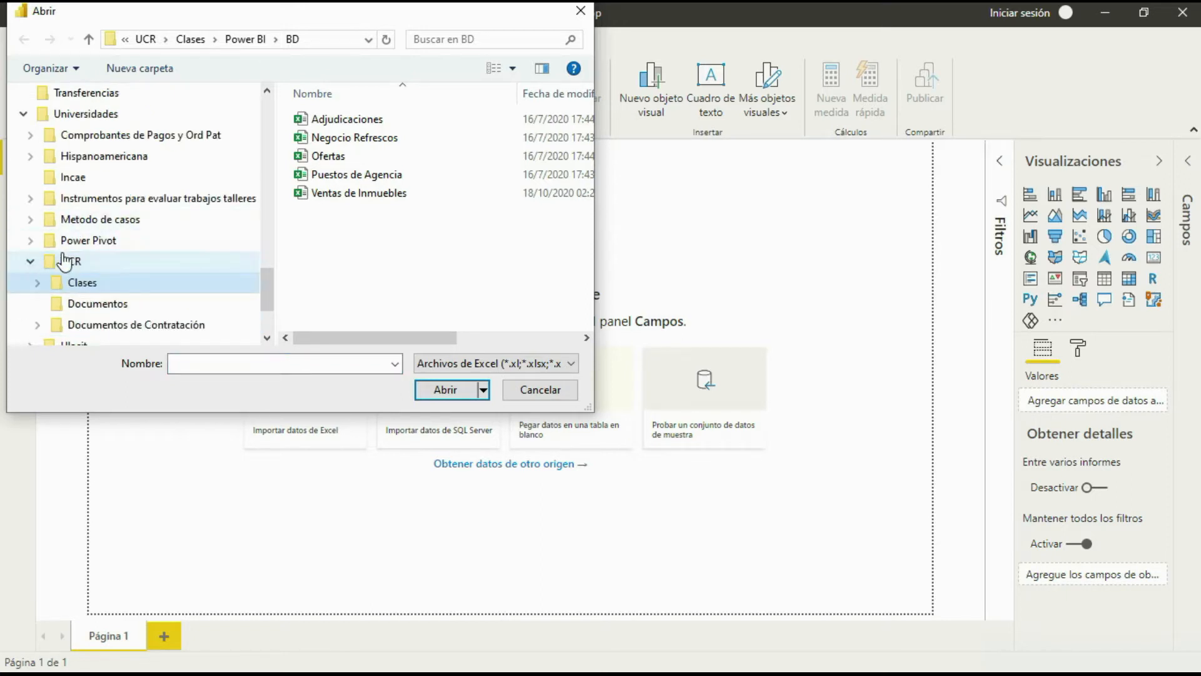
click(38, 283)
click(45, 262)
click(89, 282)
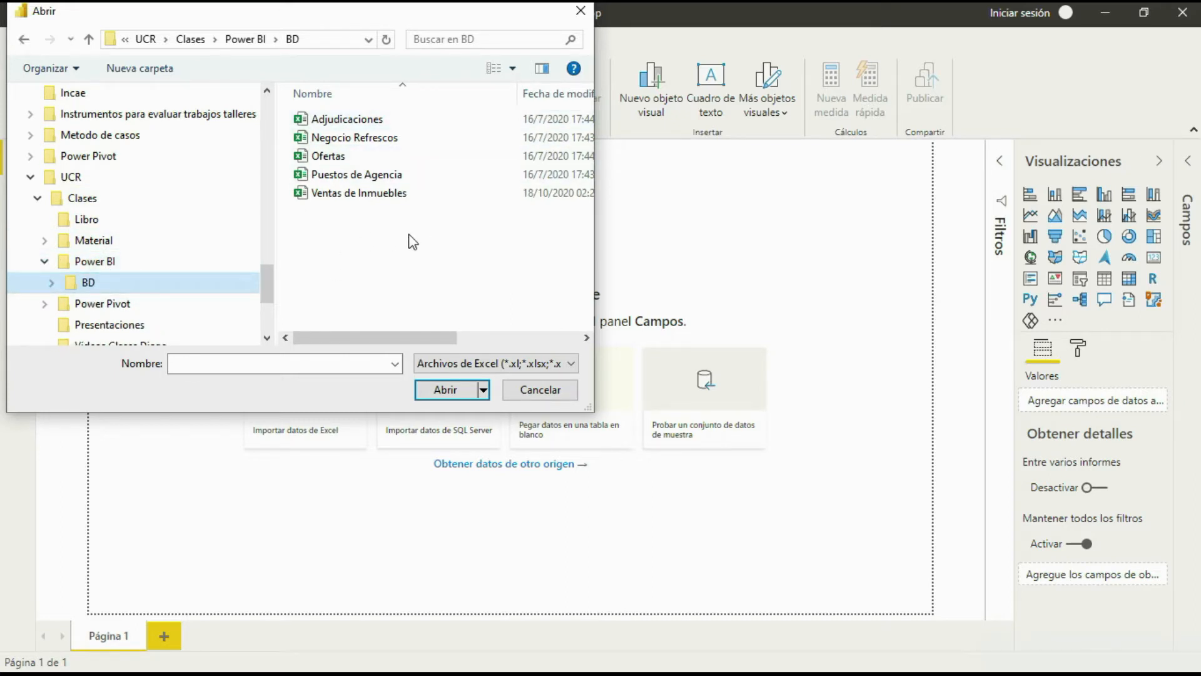
click(378, 138)
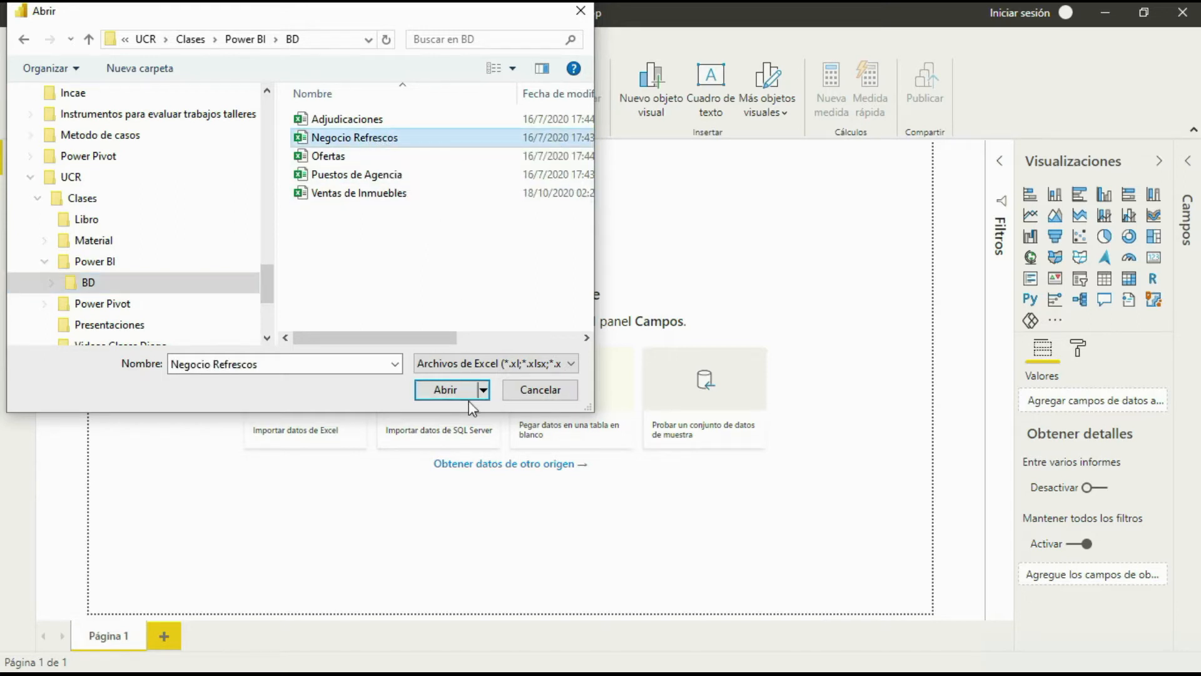
click(446, 390)
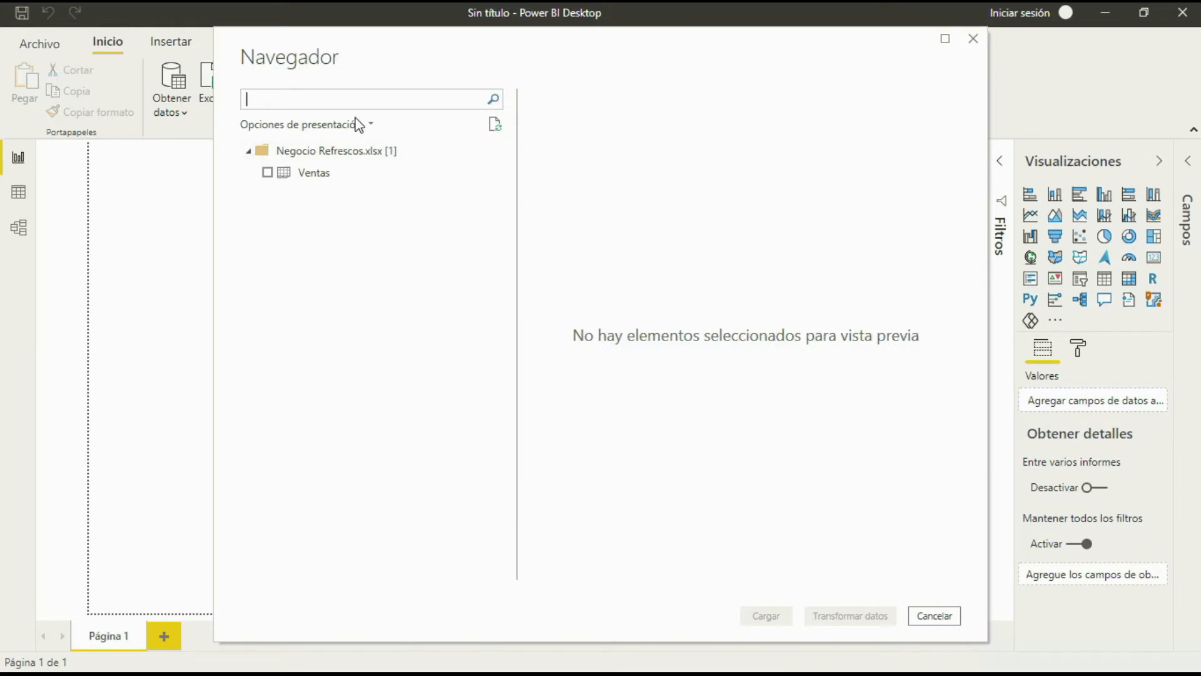
Choose the Ventas sheet for import and open it for data transformation in a maximized Power Query Editor
click(267, 175)
click(267, 174)
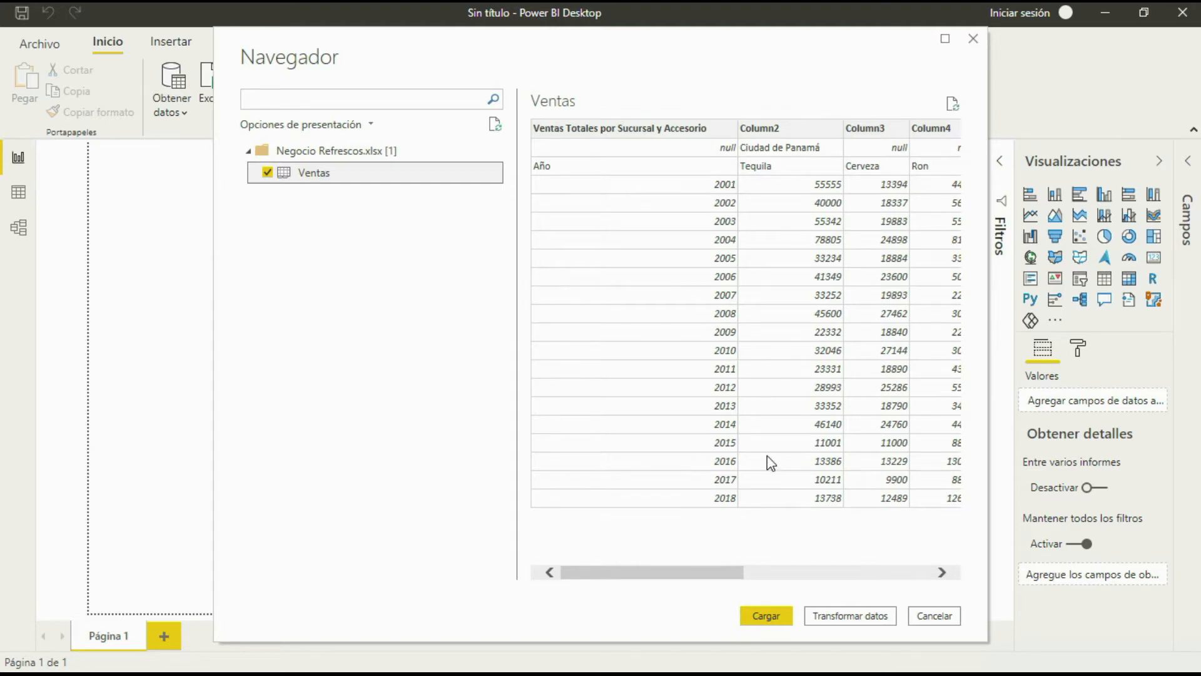
click(856, 622)
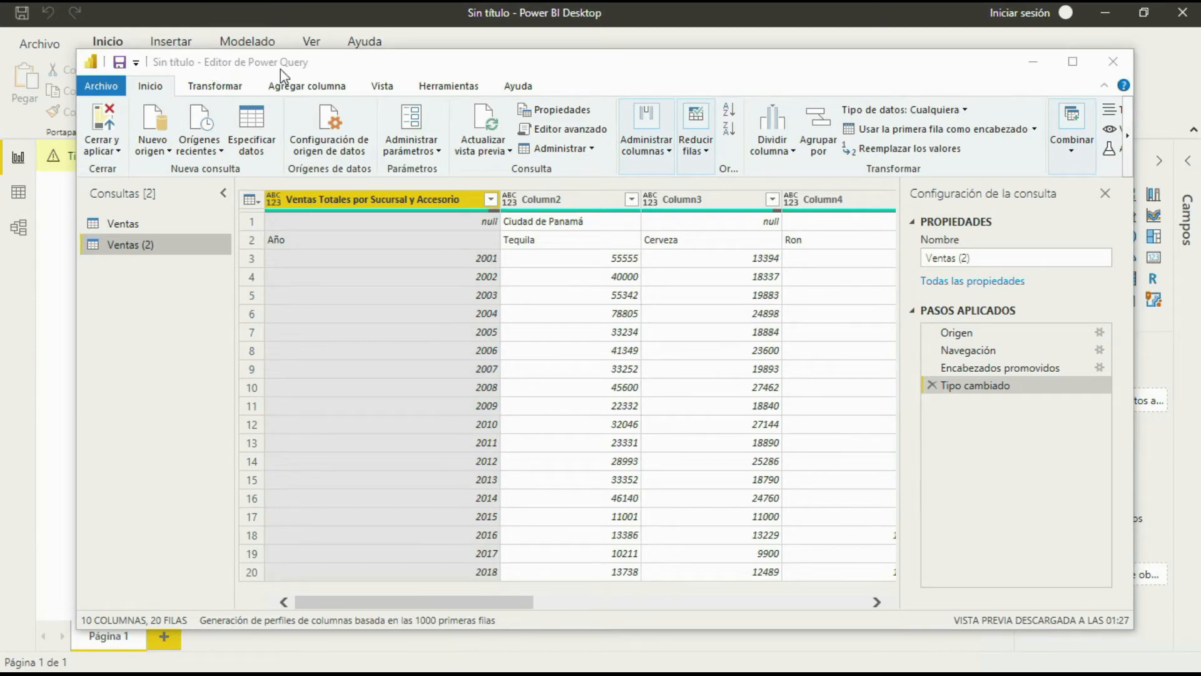
click(1072, 62)
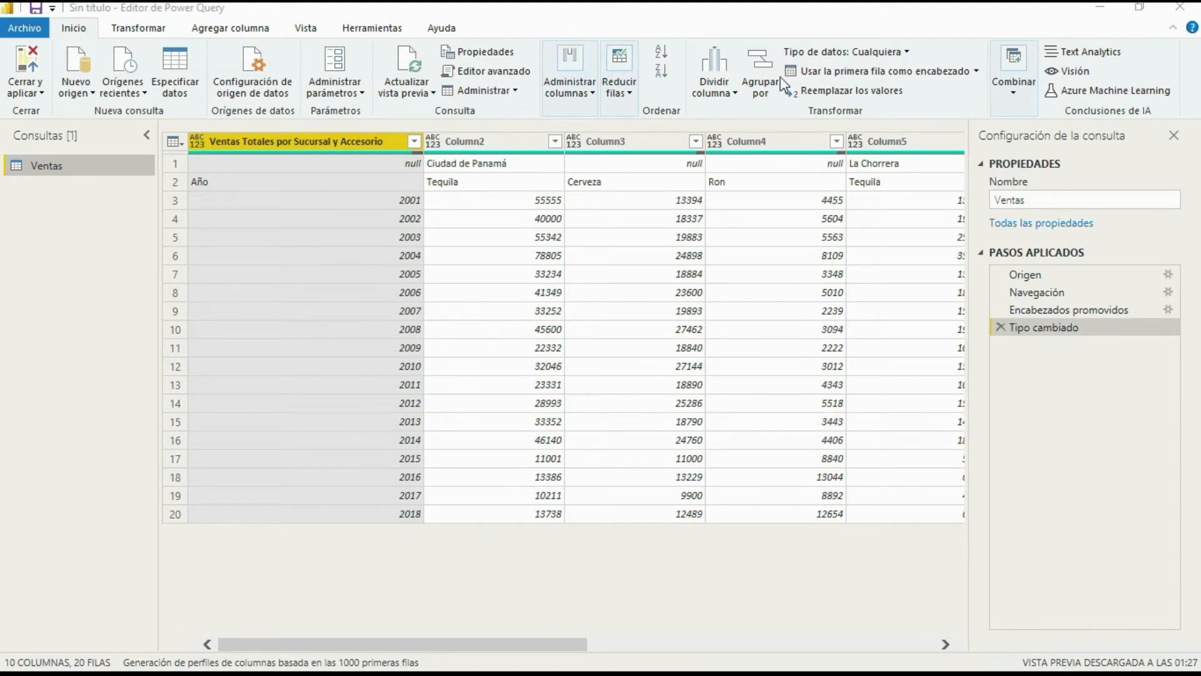
click(135, 31)
click(217, 31)
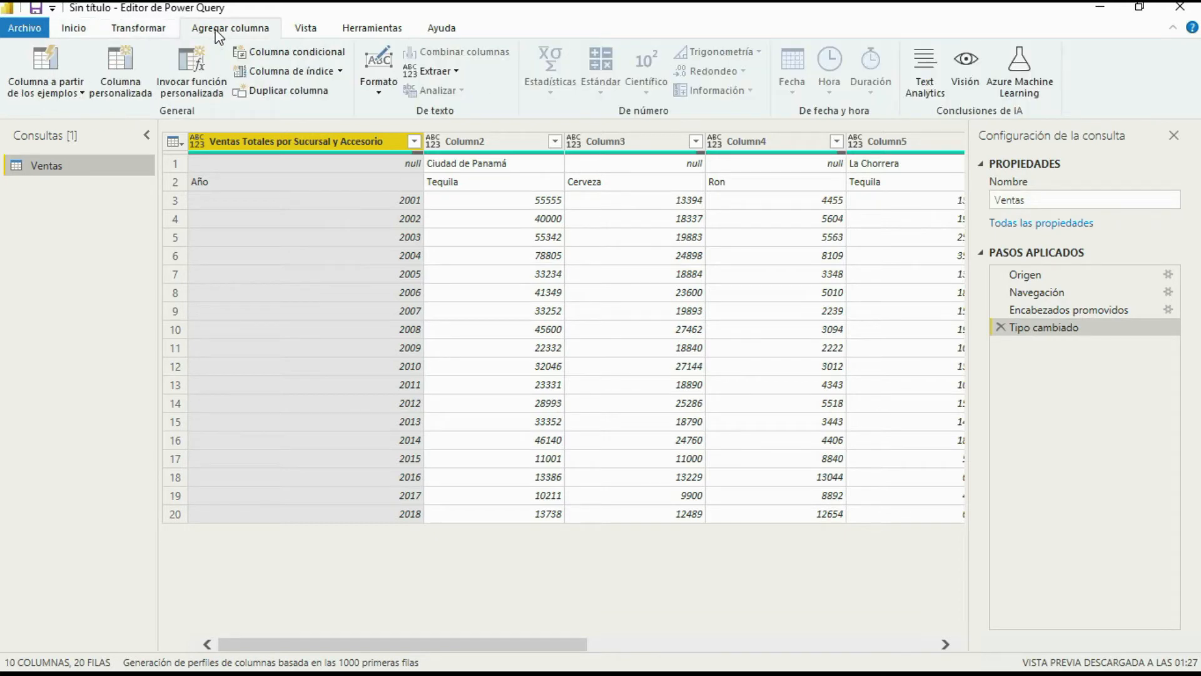
click(72, 30)
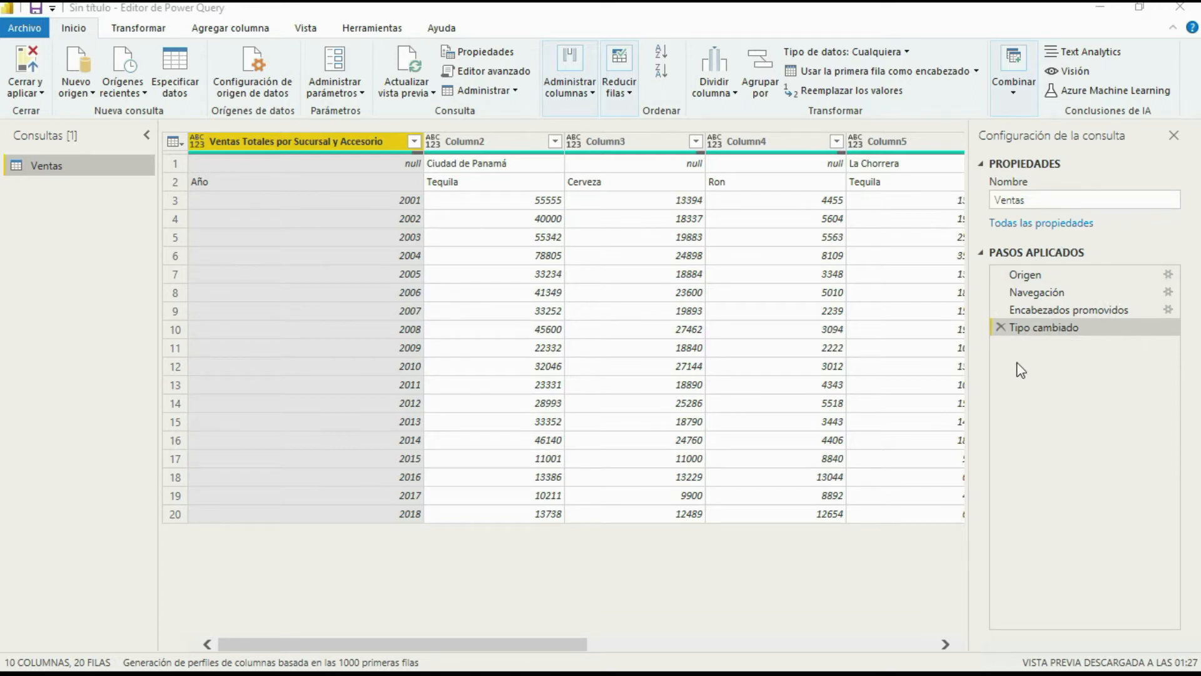
Delete the applied steps Tipo cambiado and Encabezados promovidos from the Ventas query
click(1000, 328)
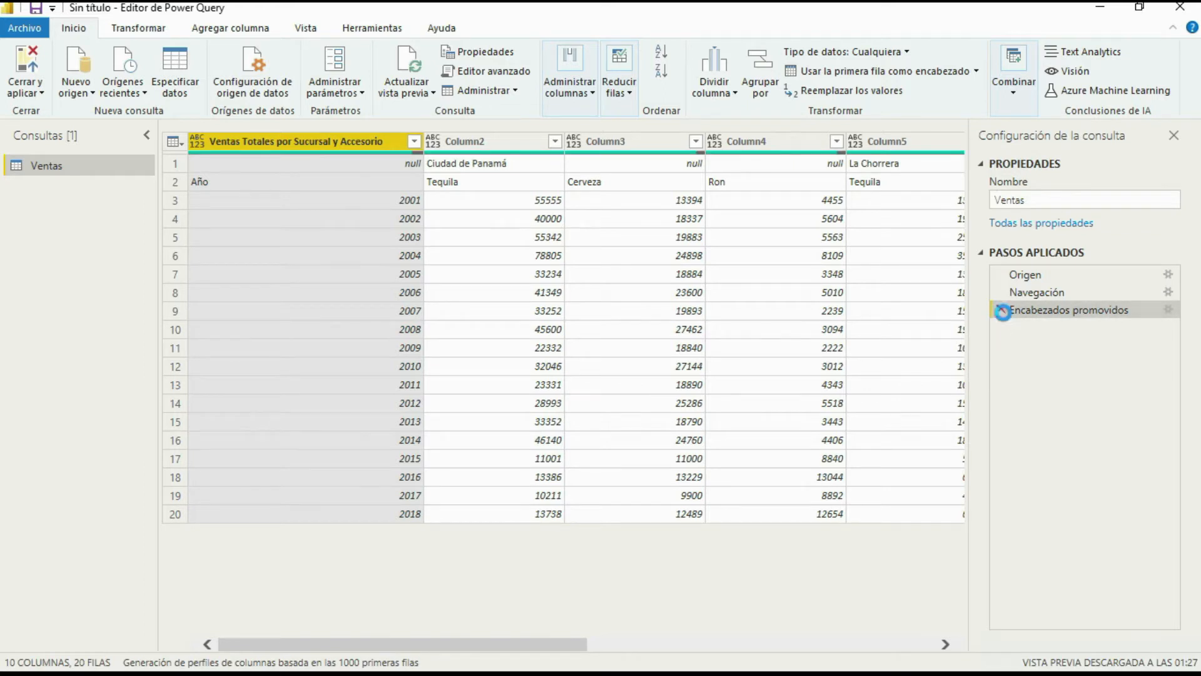
click(1001, 310)
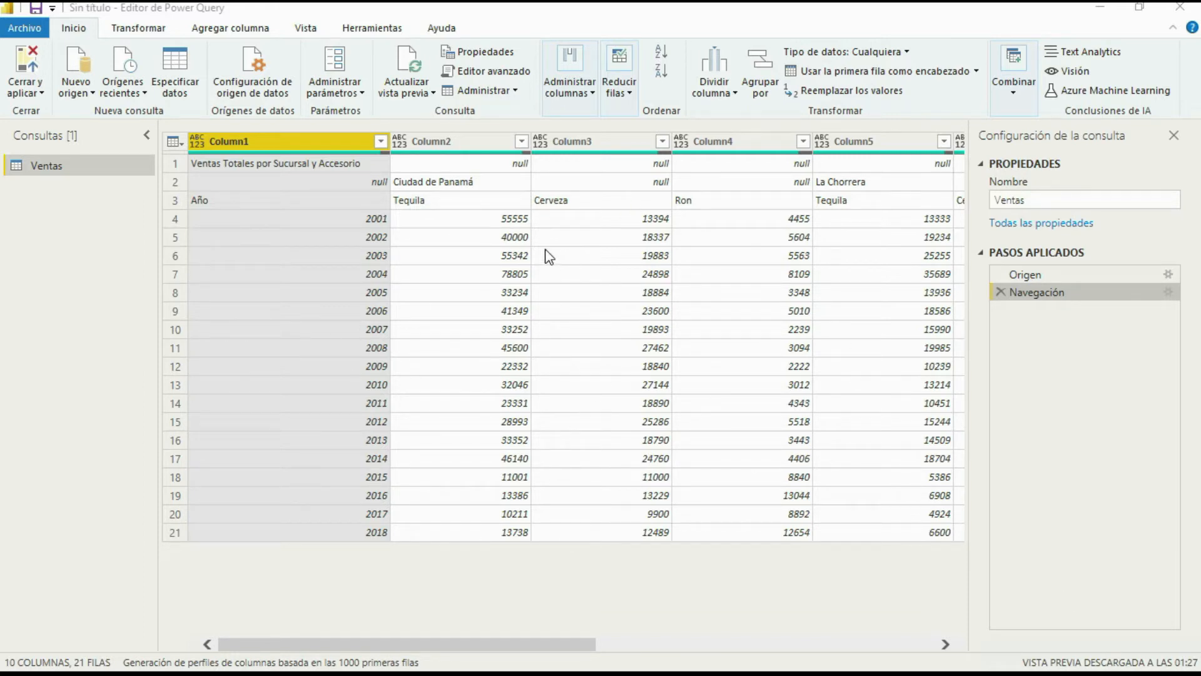
Remove 1 top row, the Ventas Totales por Sucursal y Accesorio title, from the Ventas table
click(175, 164)
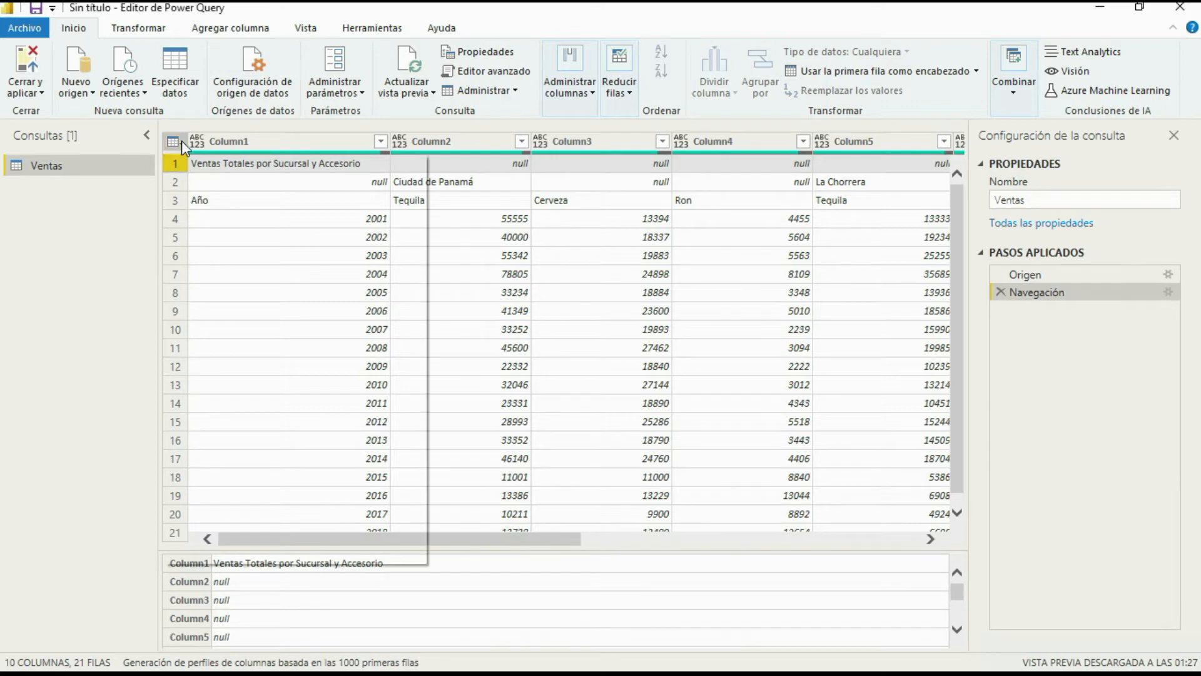
click(173, 142)
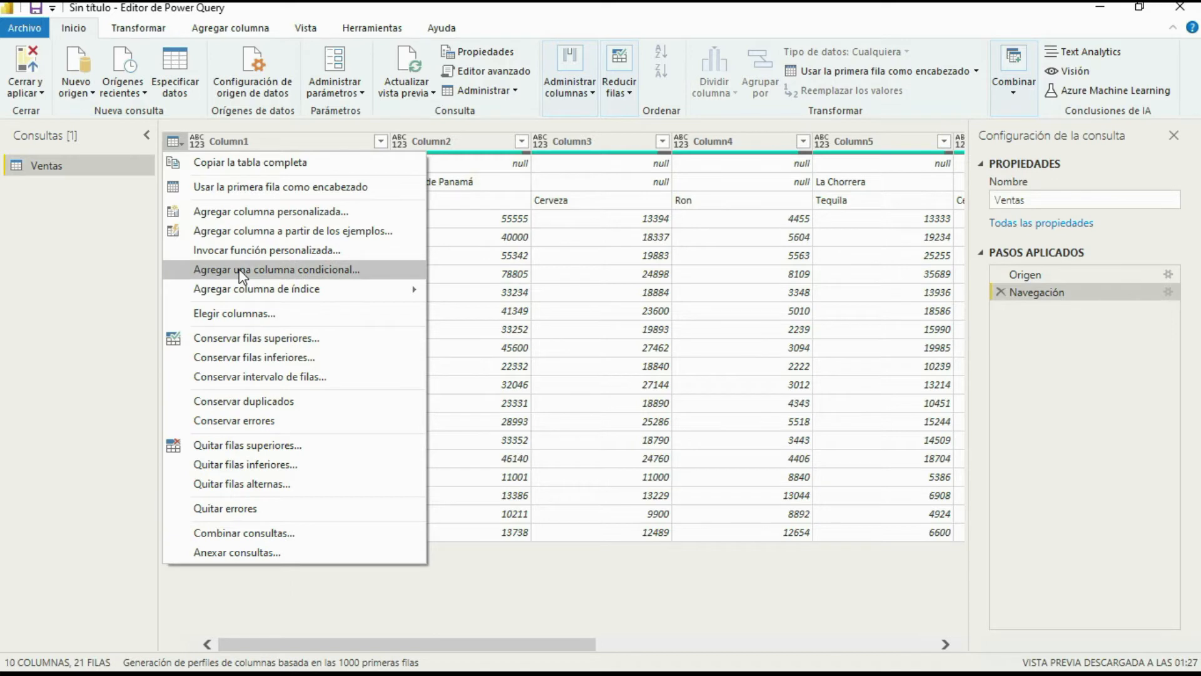
click(232, 447)
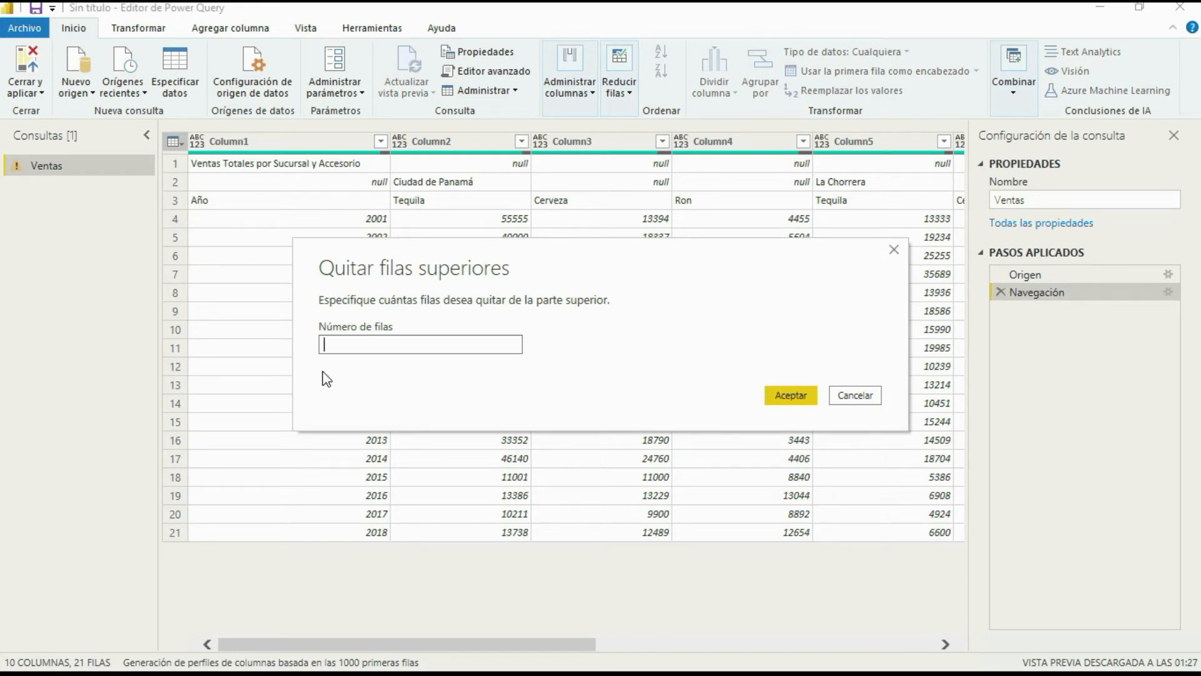
text(1)
click(776, 396)
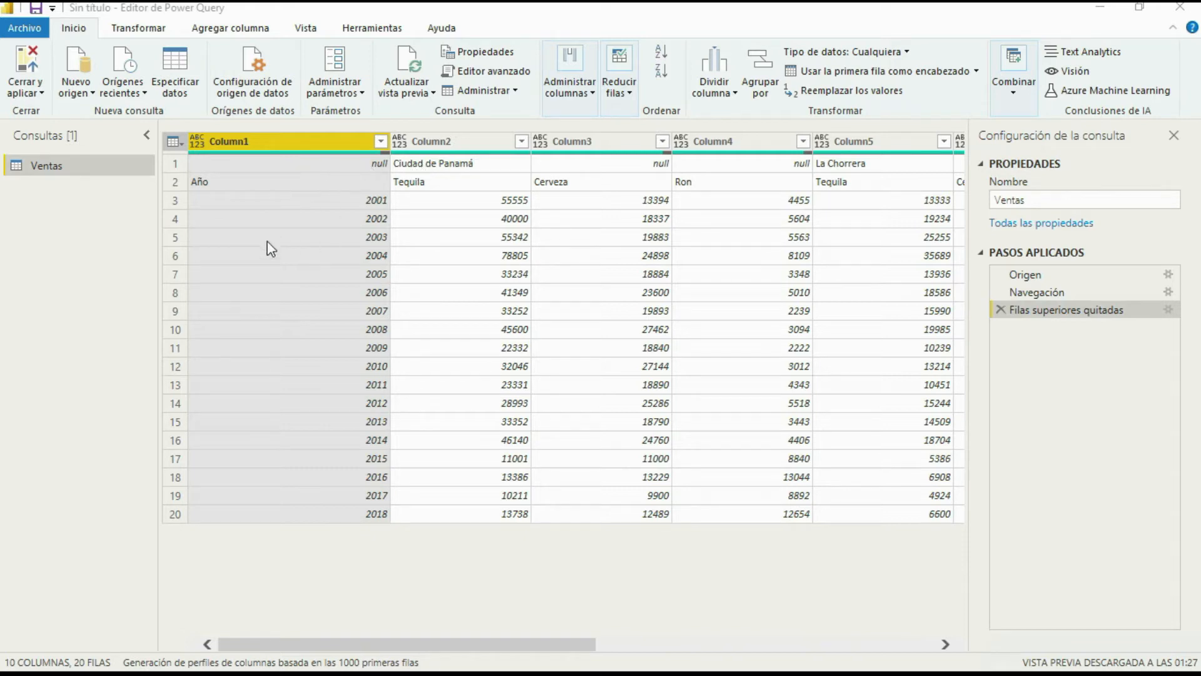
Transpose the Ventas table so that its rows become columns
click(139, 29)
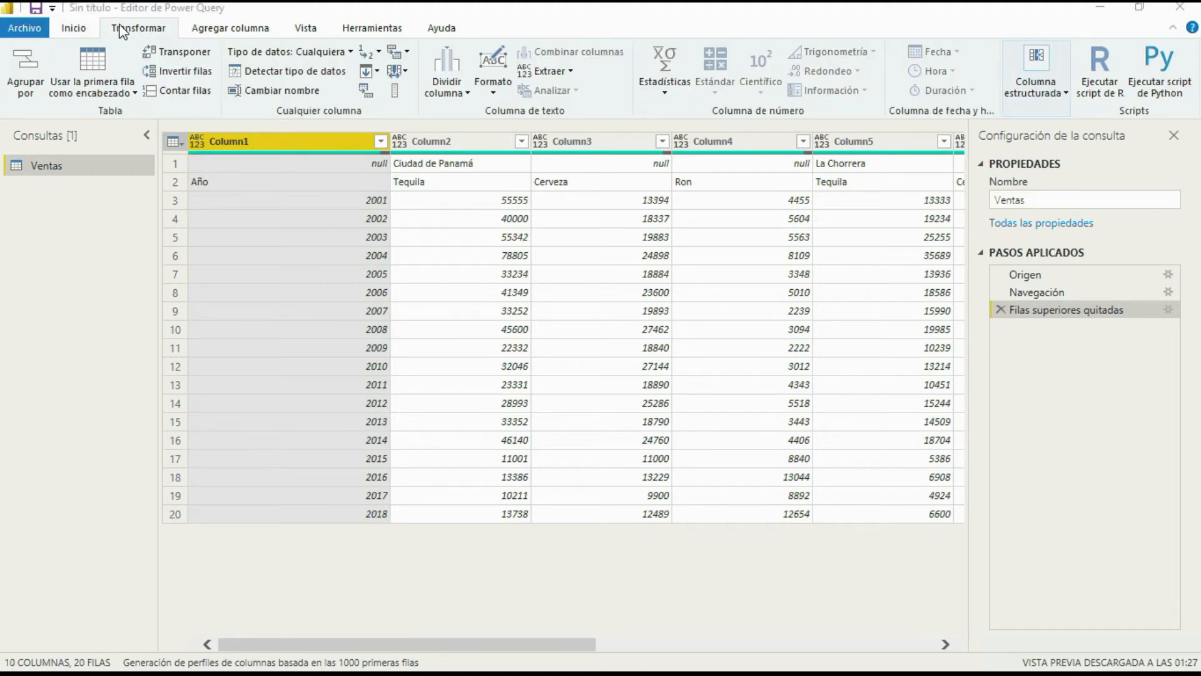
click(184, 54)
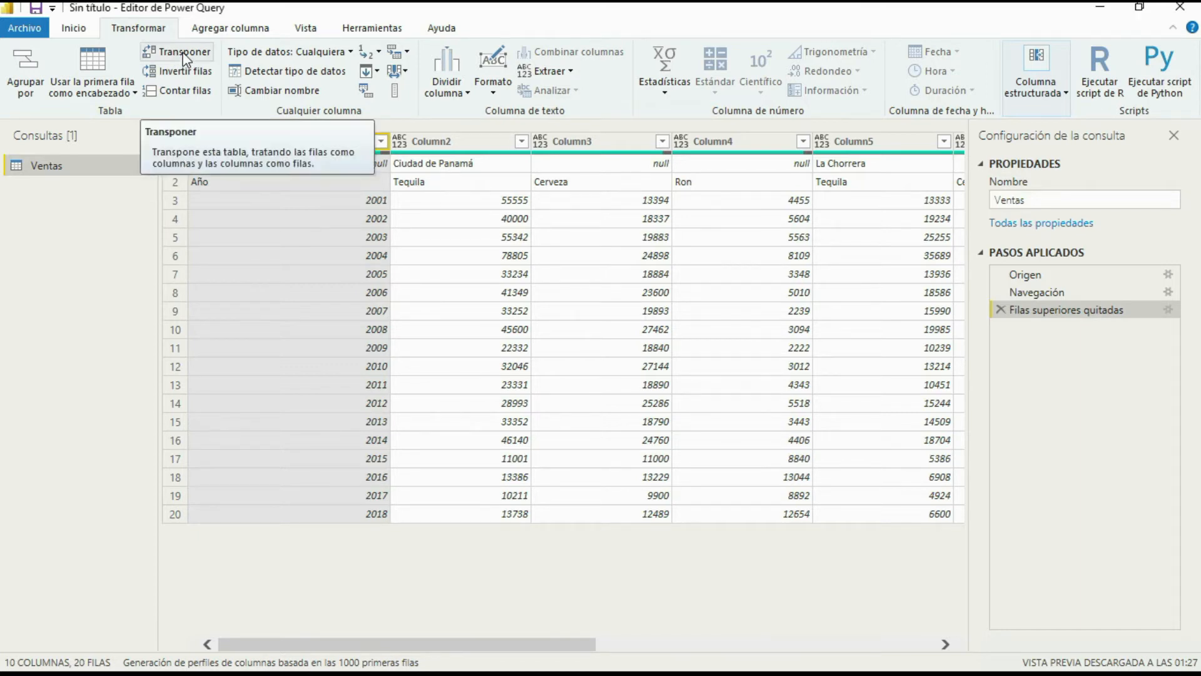
click(183, 56)
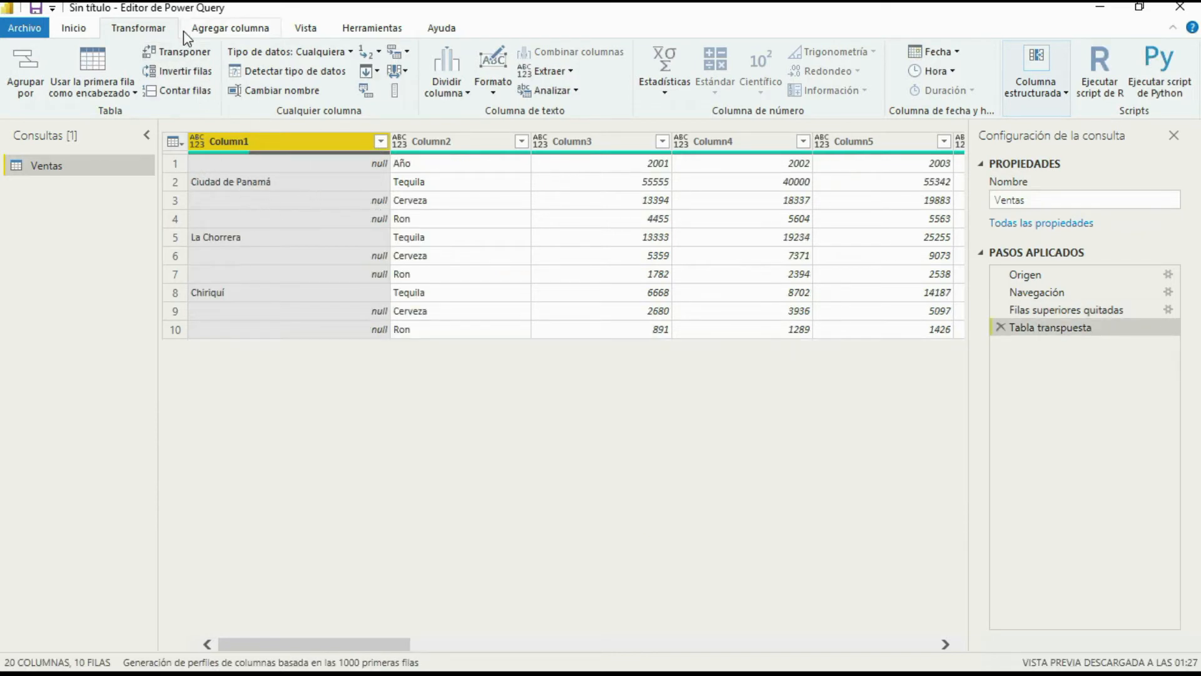
Transpose the table back and forth twice to compare its original and transposed layouts
click(179, 55)
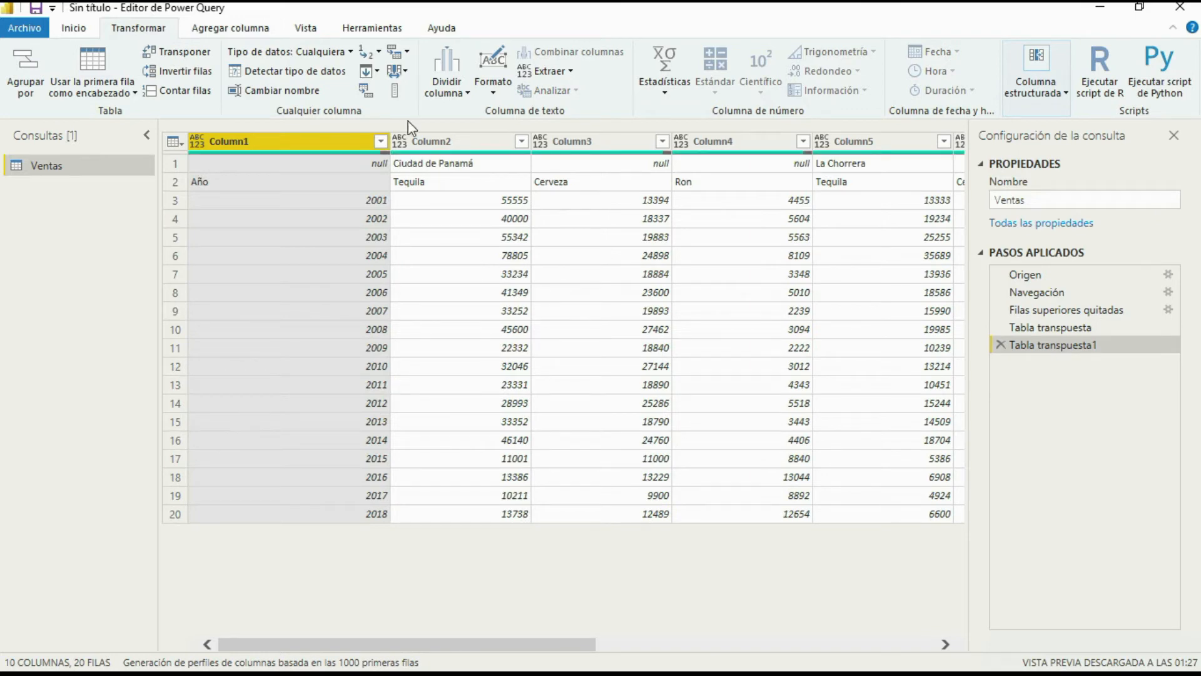
click(200, 58)
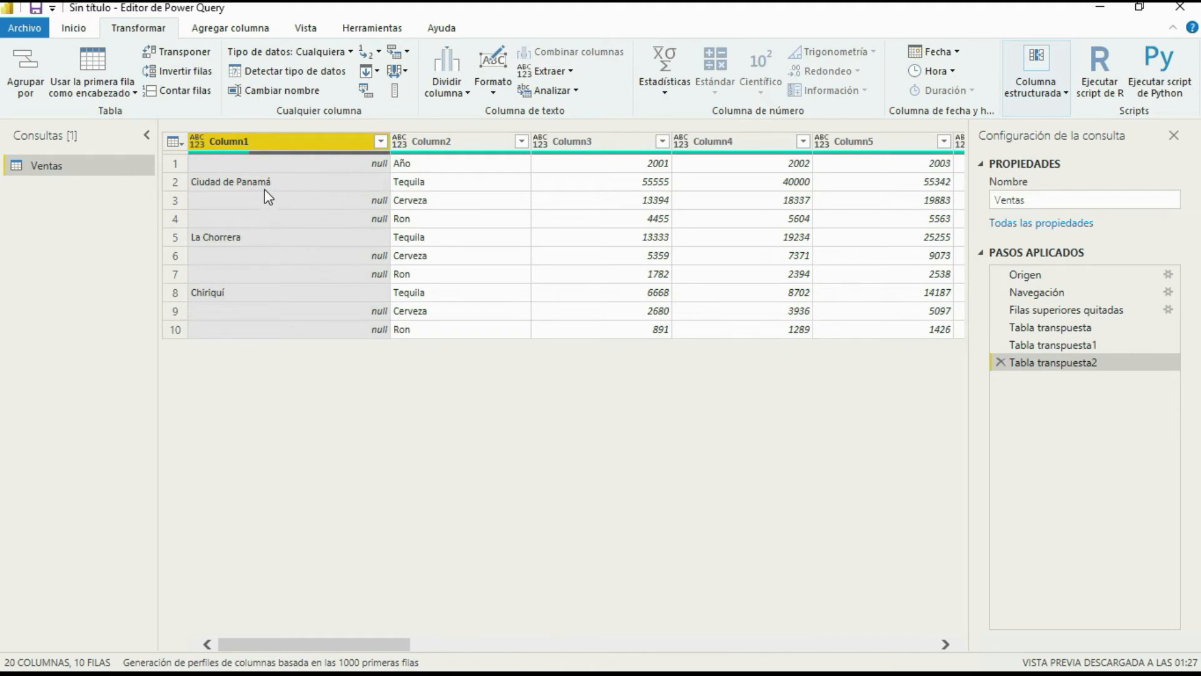
click(188, 57)
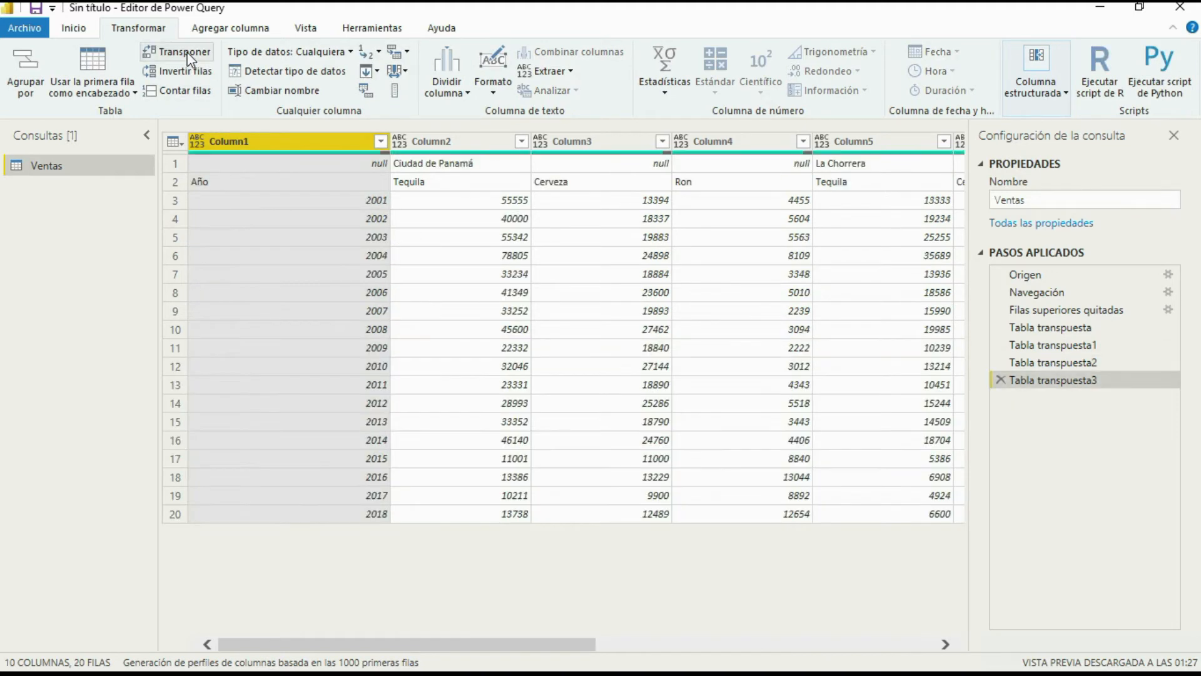
click(187, 57)
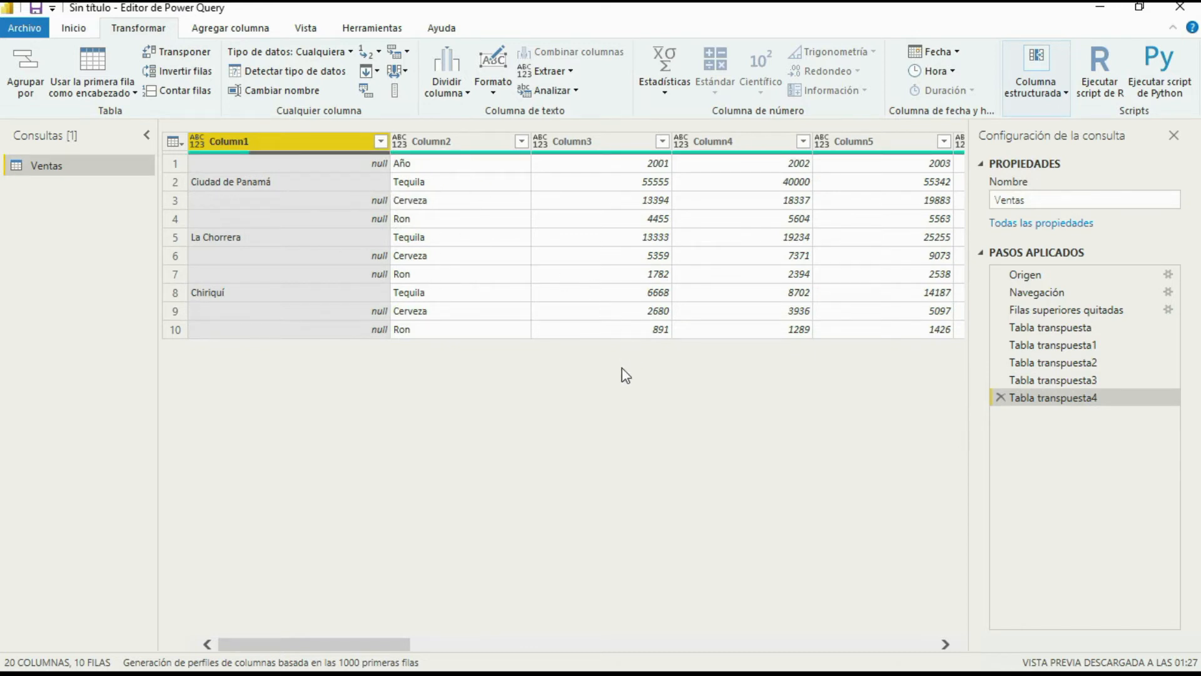
Promote the first row of the Ventas table to headers and delete the automatic Tipo cambiado step
click(173, 164)
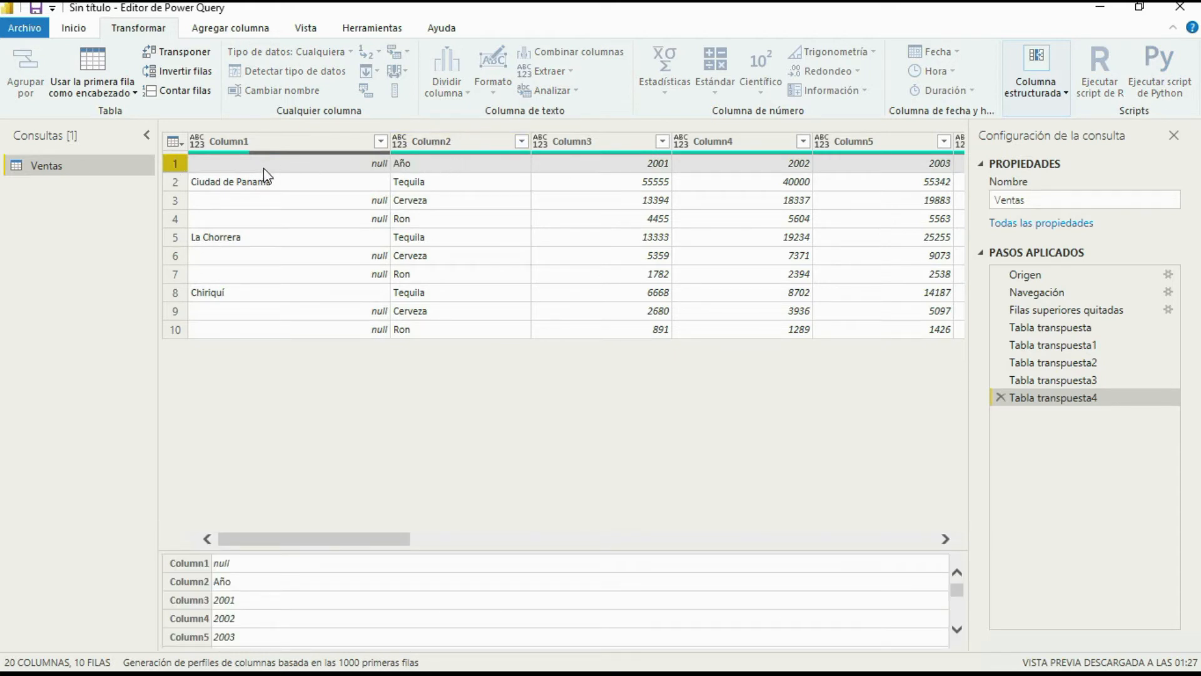
click(172, 144)
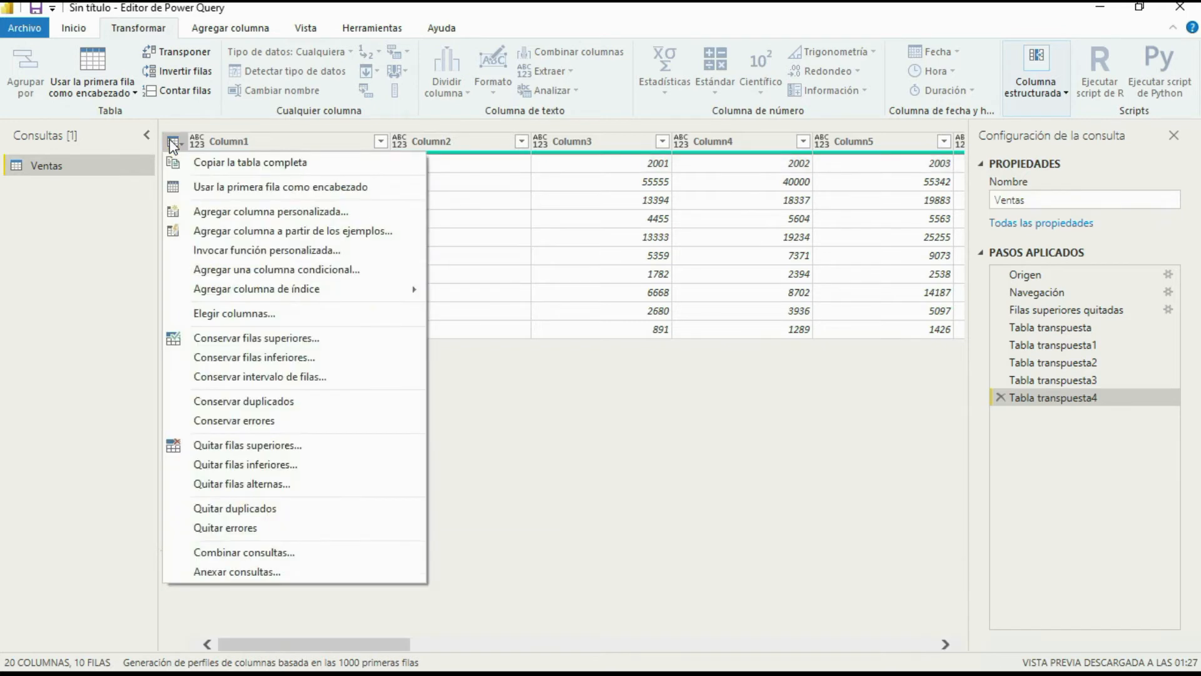
click(212, 188)
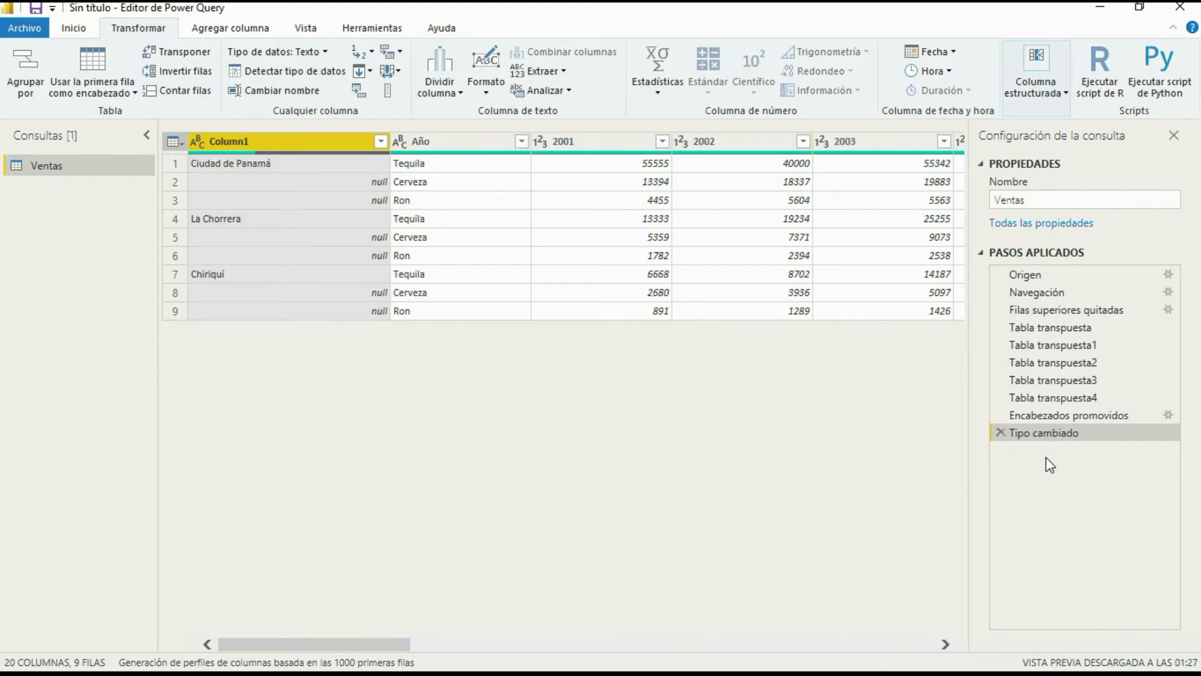
click(1000, 432)
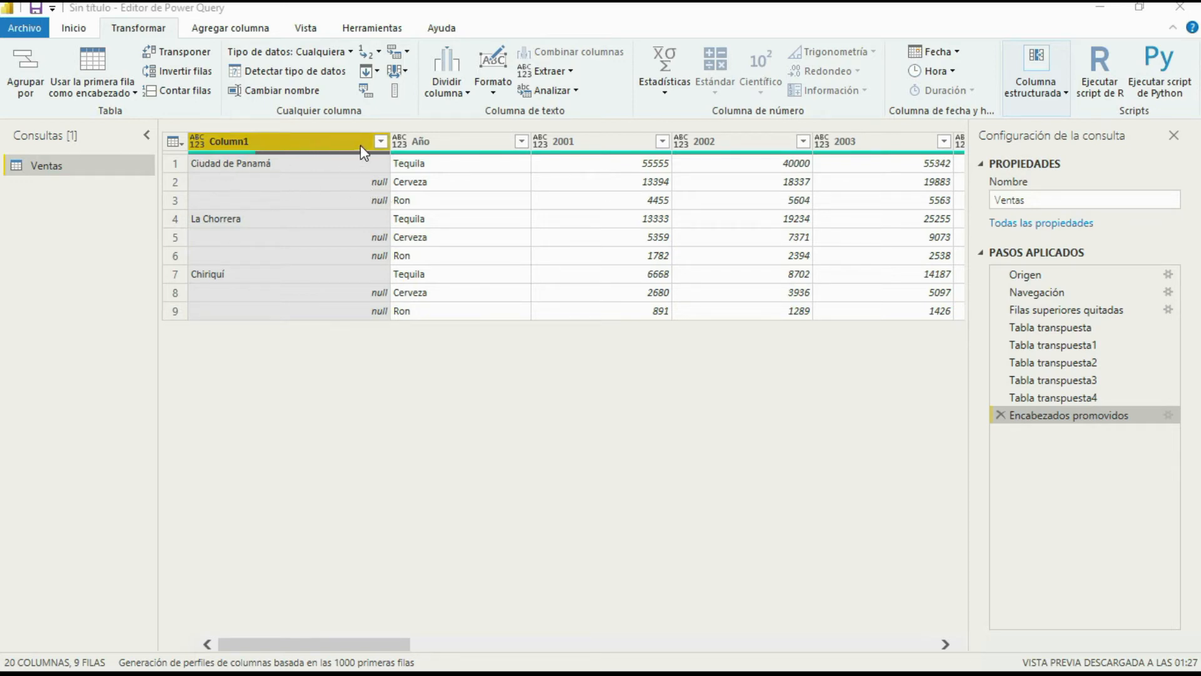
Fill Column1 downward so each null cell takes the city name above it
click(383, 143)
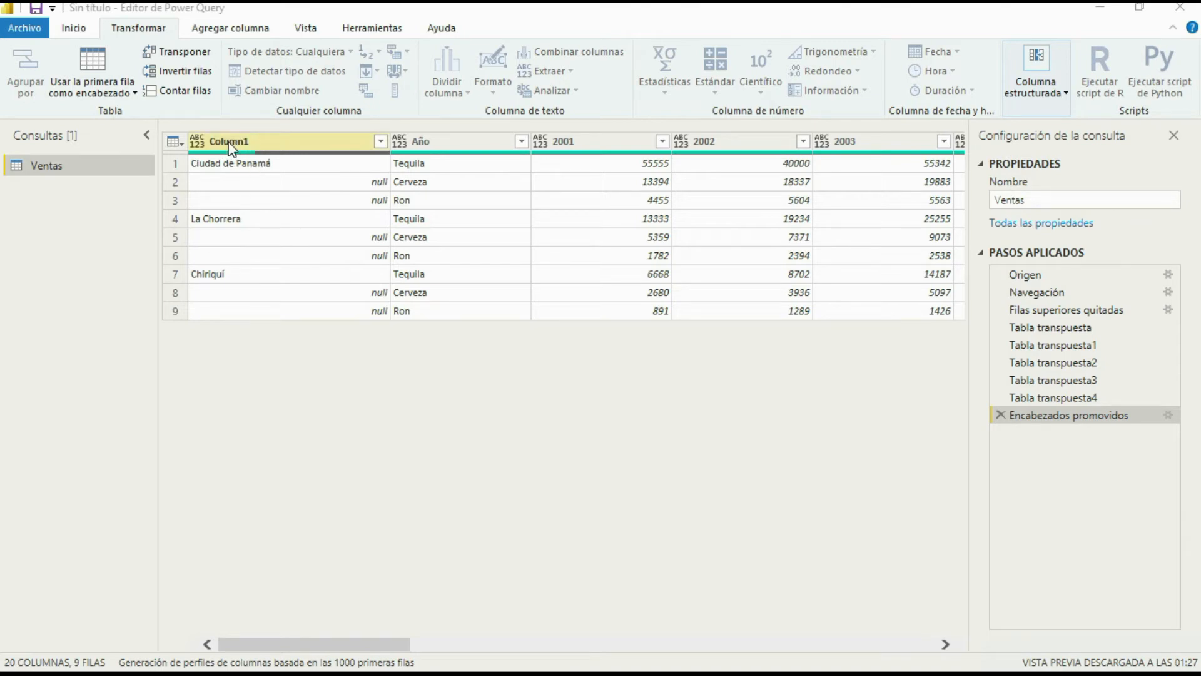
right_click(248, 143)
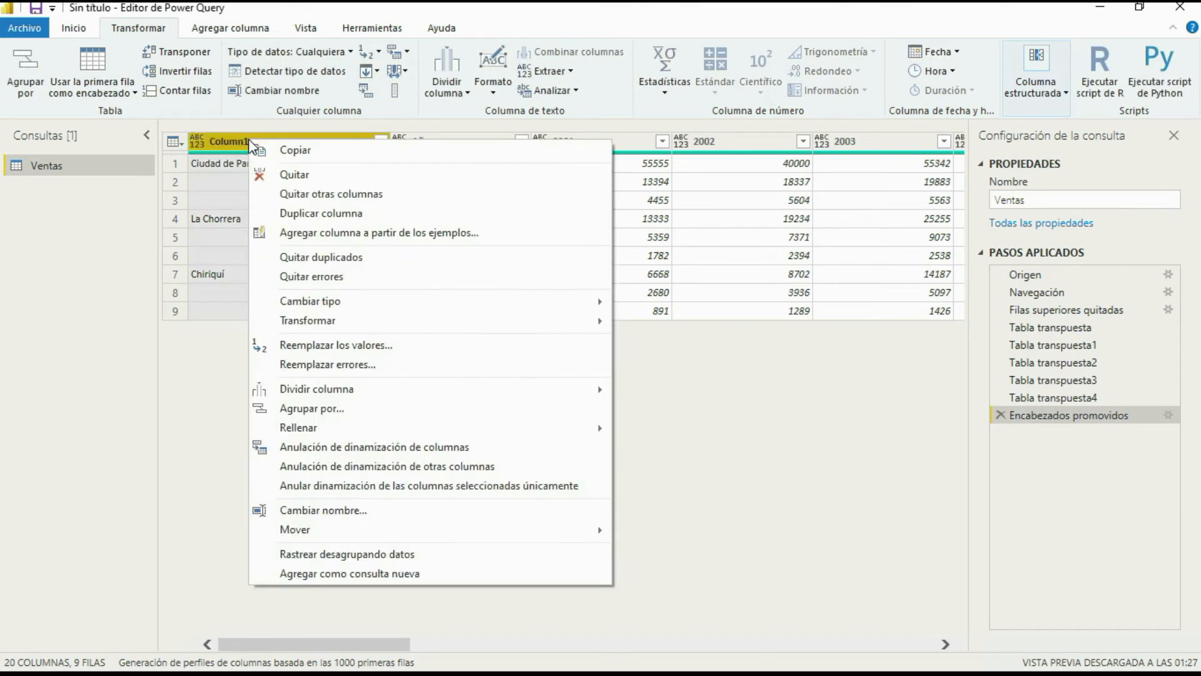
mouse_move(408, 430)
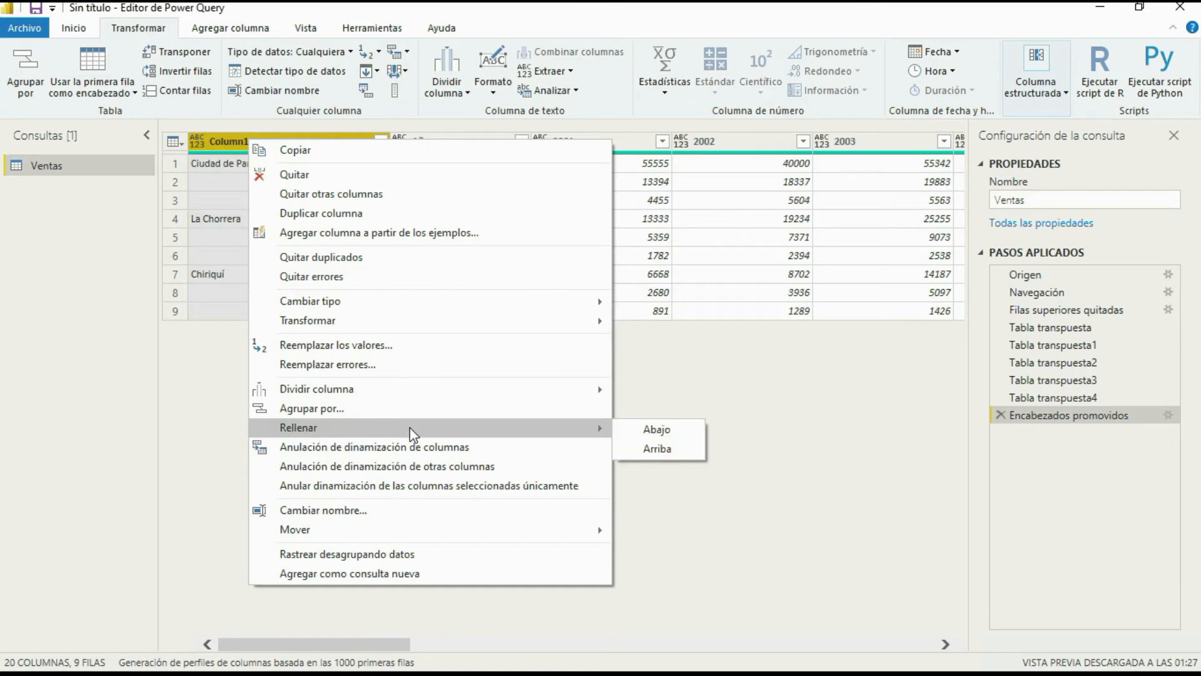
click(655, 430)
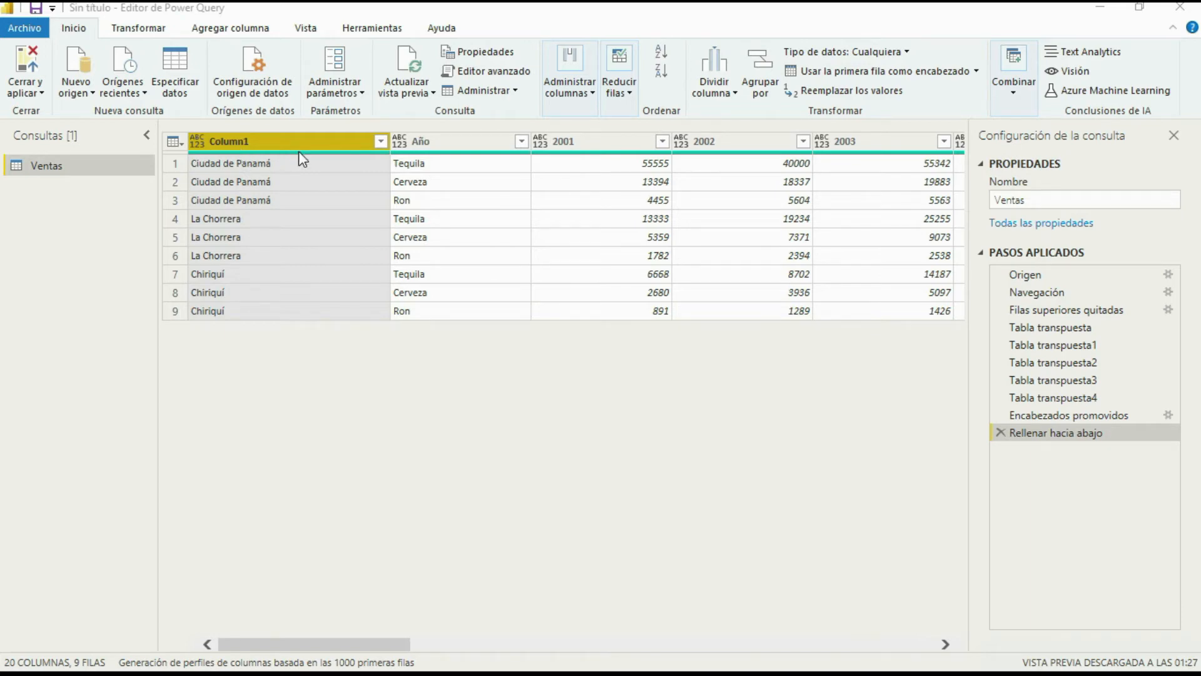
Unpivot all columns other than Column1 and Año, turning the year columns into rows
ctrl+click(430, 145)
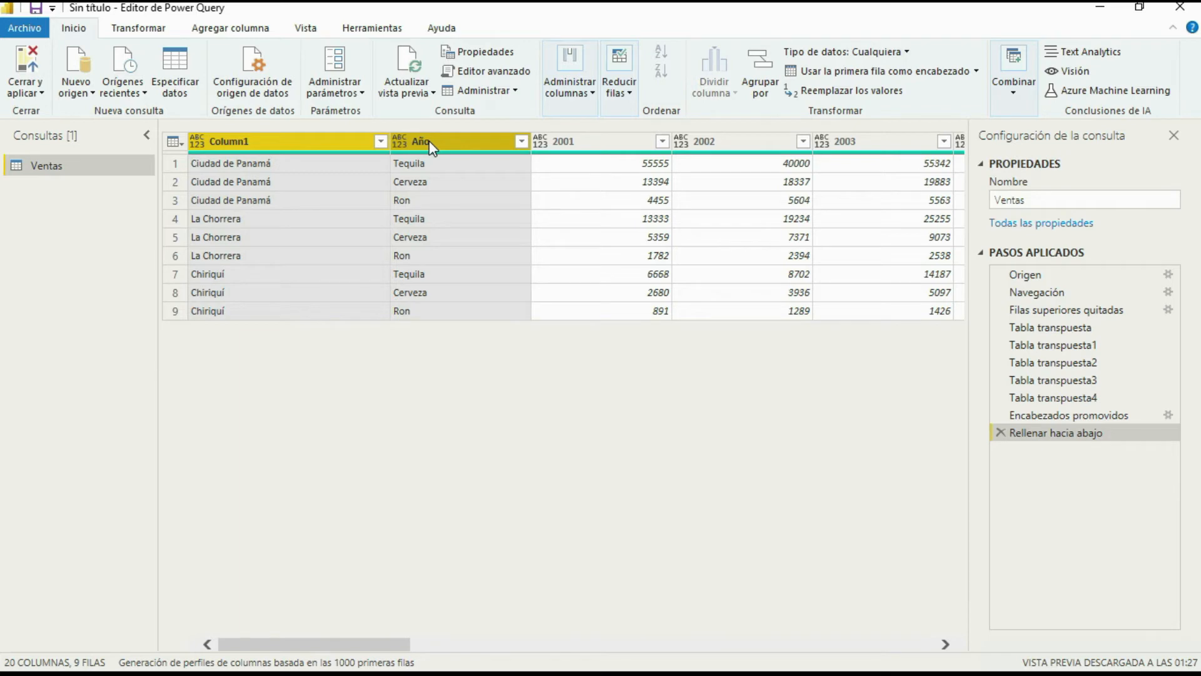
right_click(431, 145)
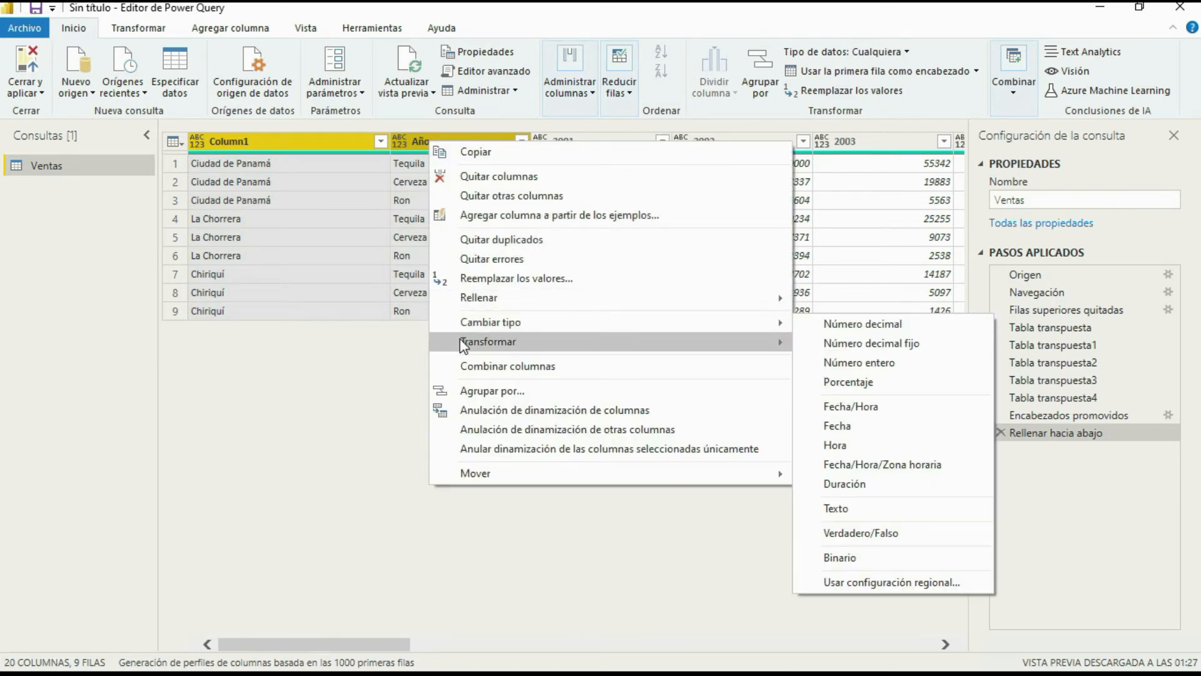
click(475, 430)
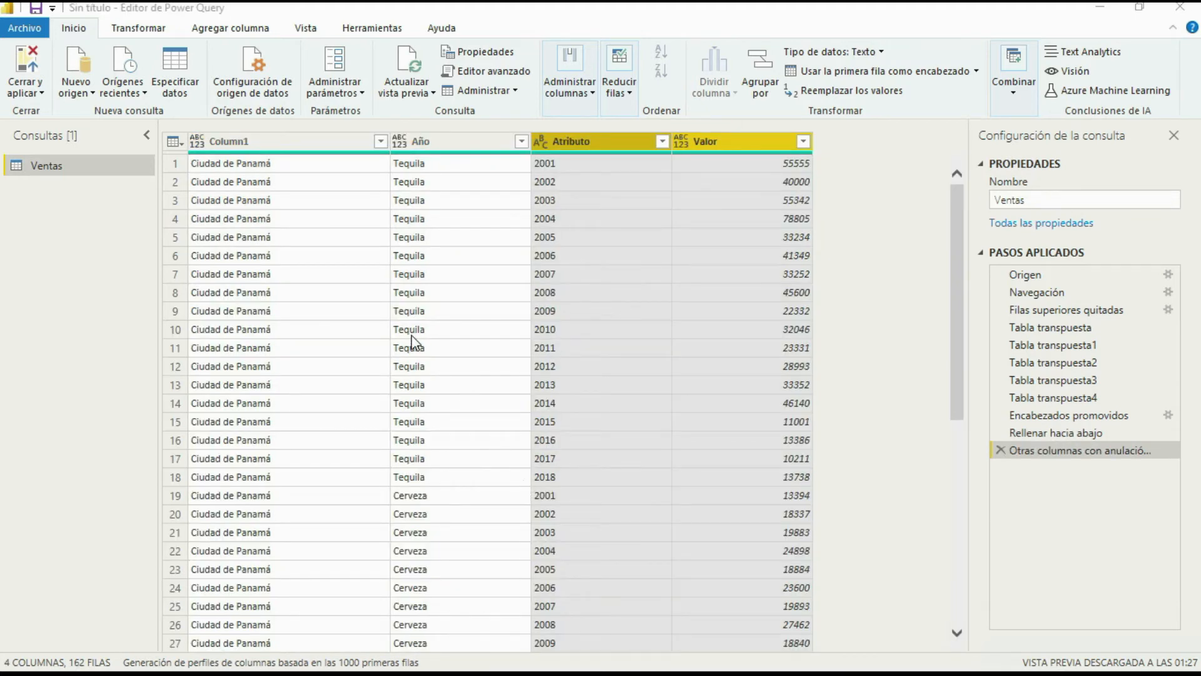
Rename Column1 to Ciudad, the drinks column to Producto, and the Atributo column to Año
right_click(270, 151)
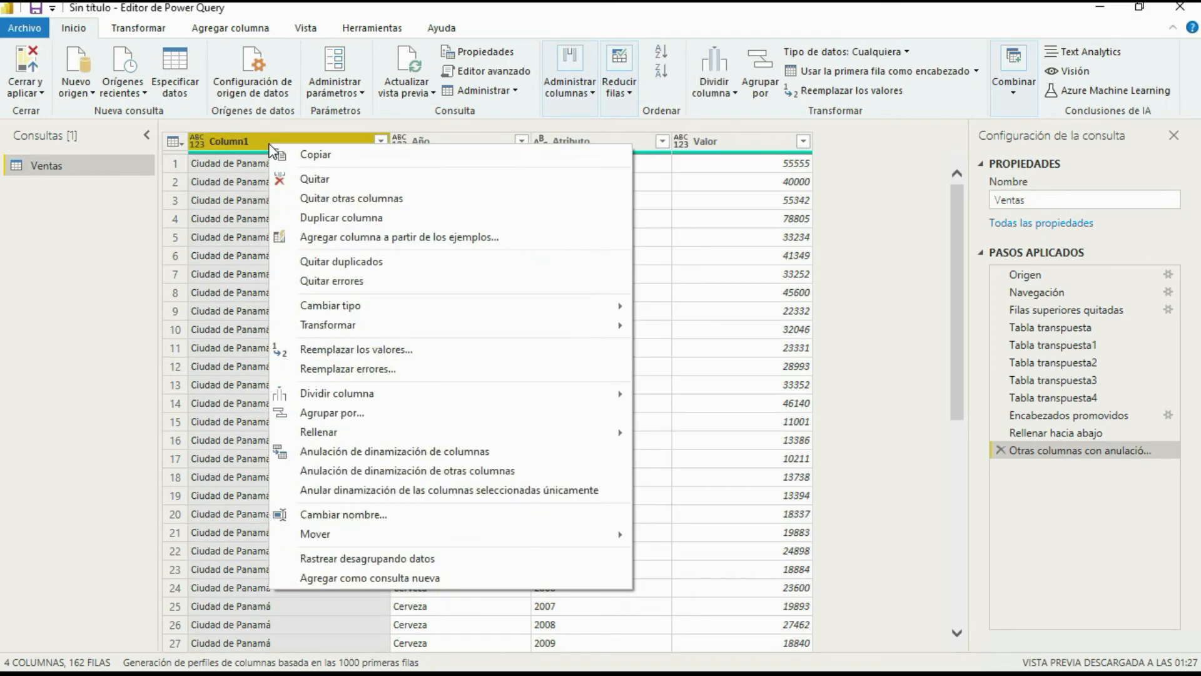
click(254, 141)
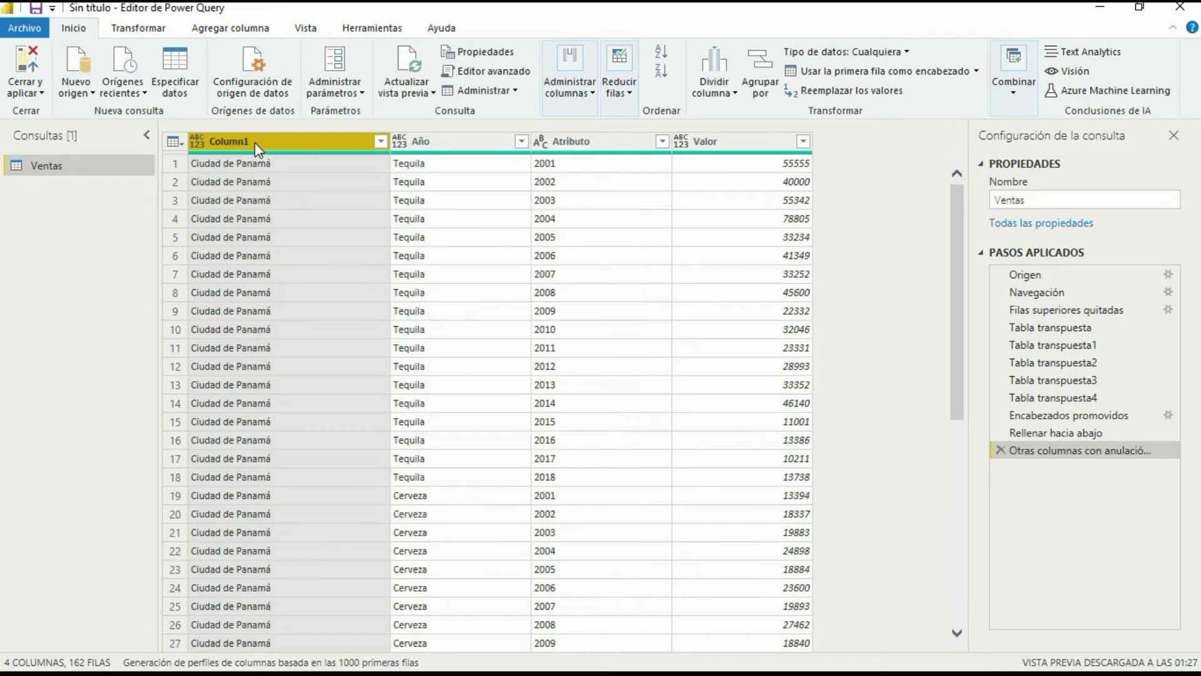
double_click(252, 141)
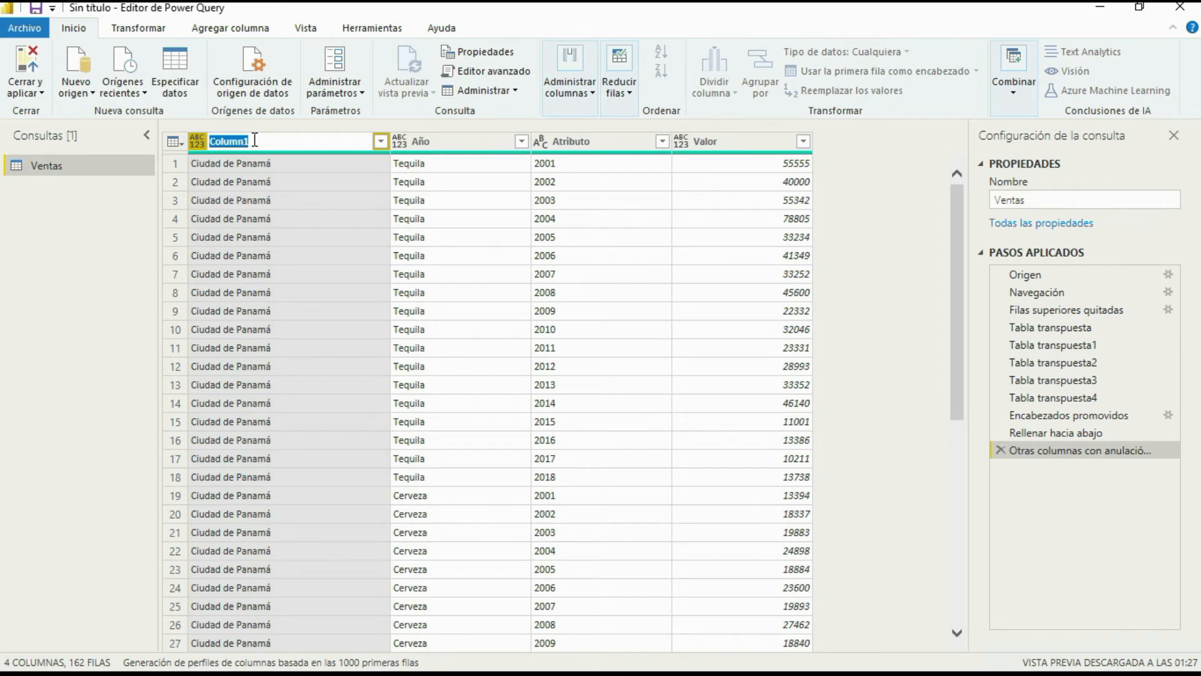
text(Ciudad)
key(Return)
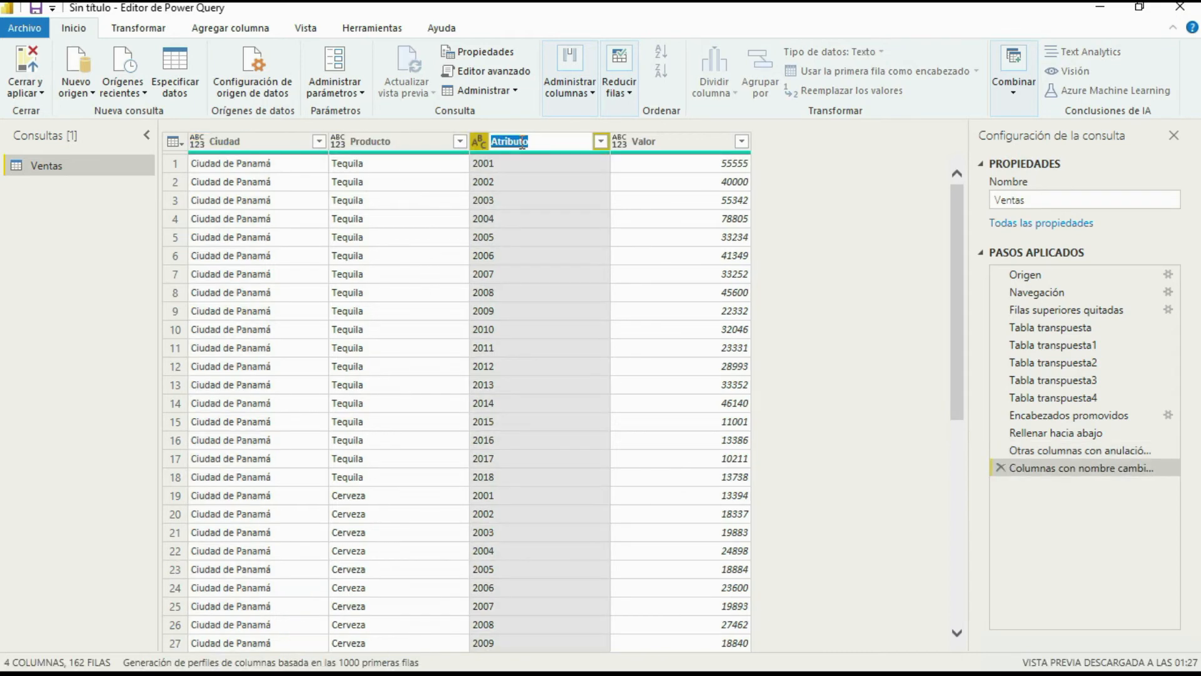
text(Año)
key(Return)
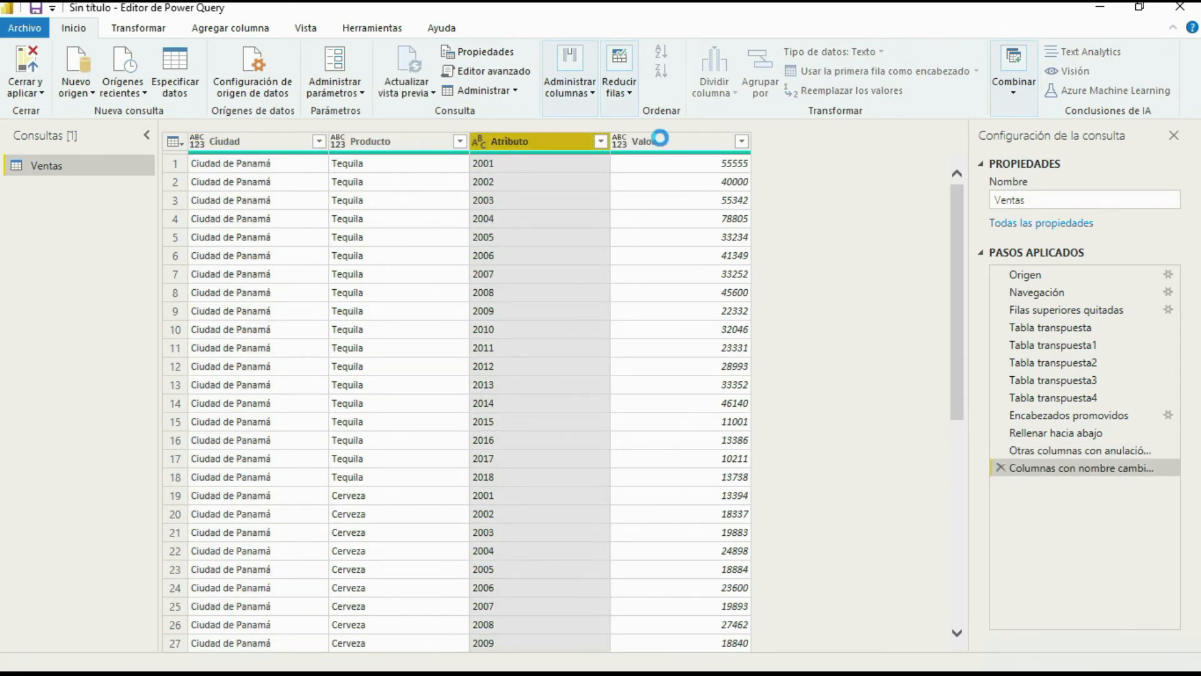
Rename the Valor column to Venta
double_click(662, 139)
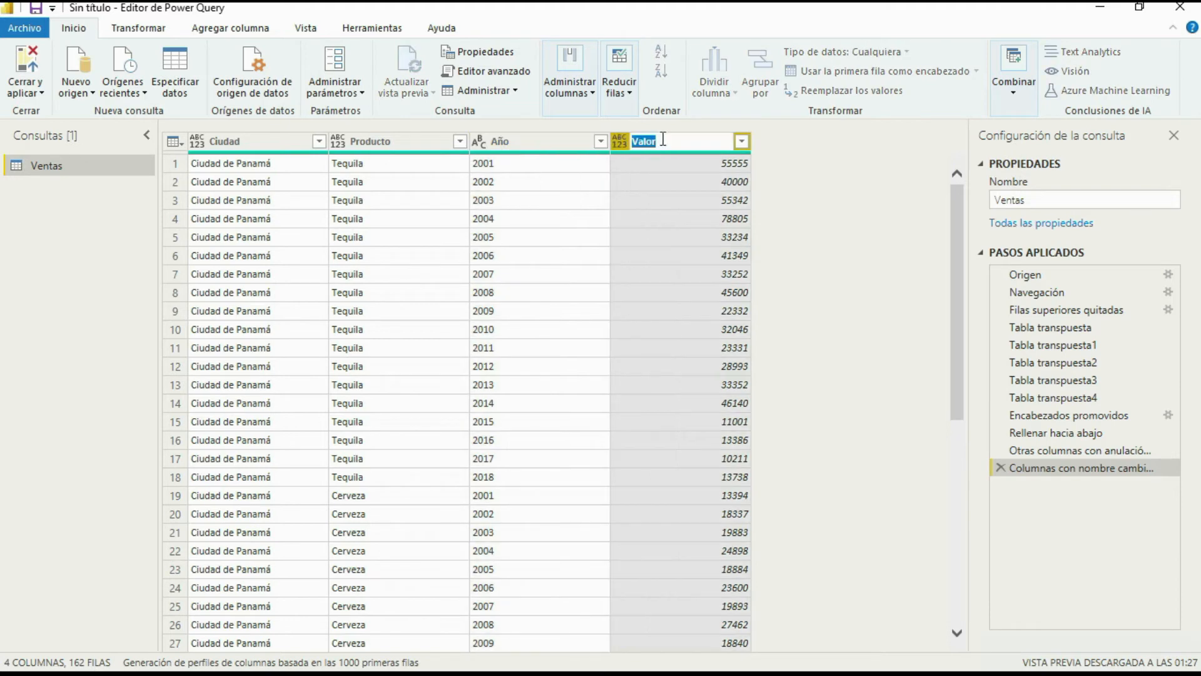
text(venta)
key(BackSpace)
key(BackSpace)
key(BackSpace)
key(BackSpace)
key(BackSpace)
text(Venta)
key(Return)
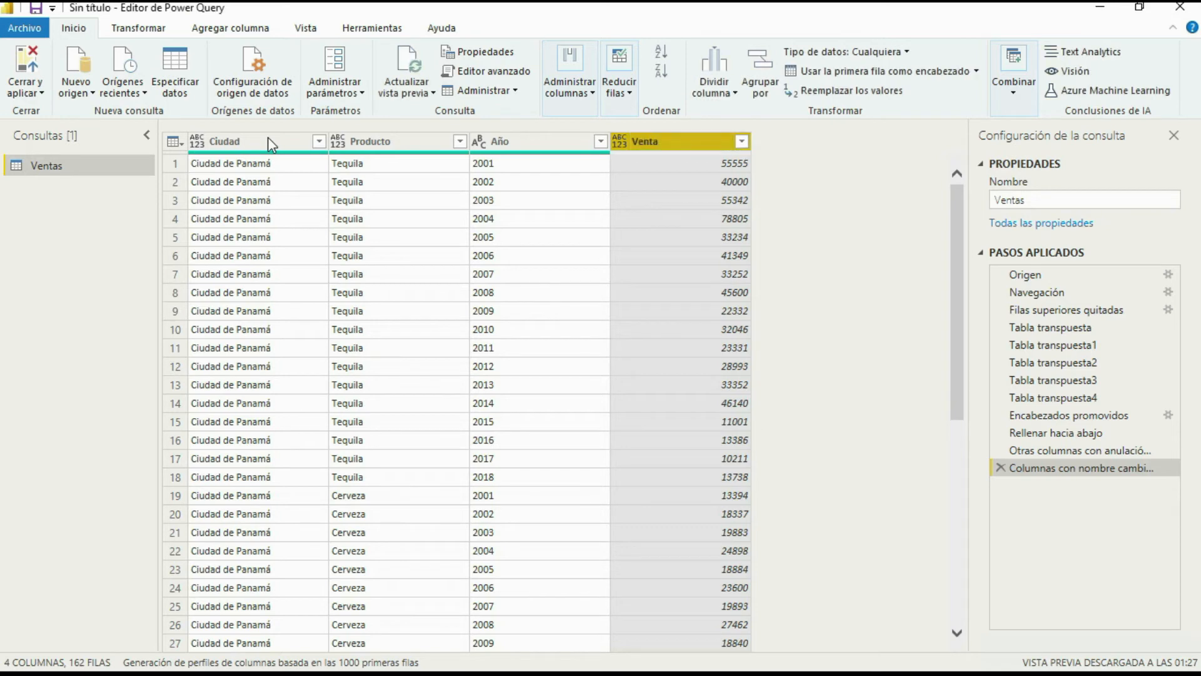
click(365, 140)
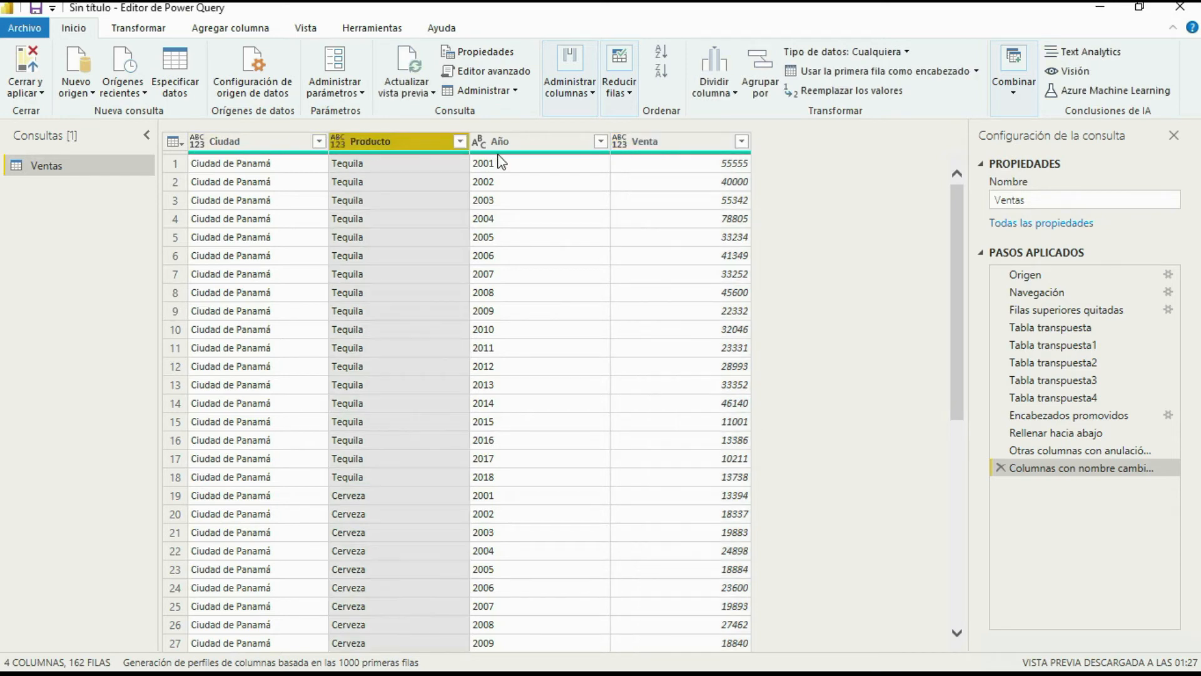
click(523, 145)
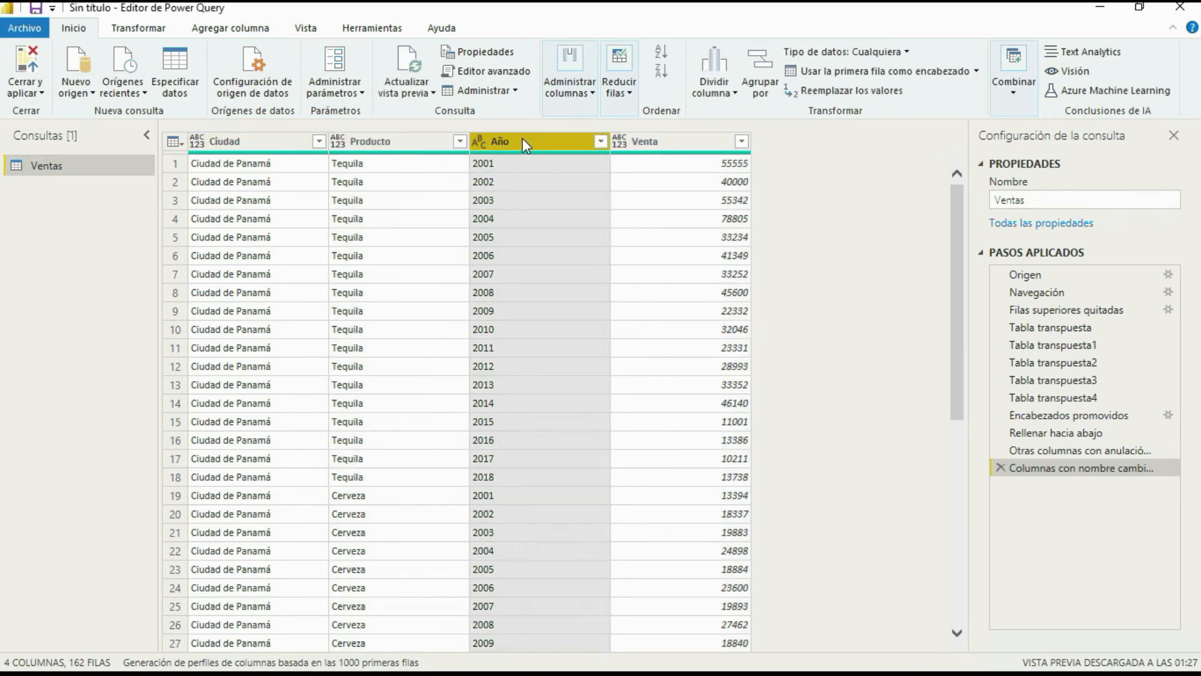
click(663, 145)
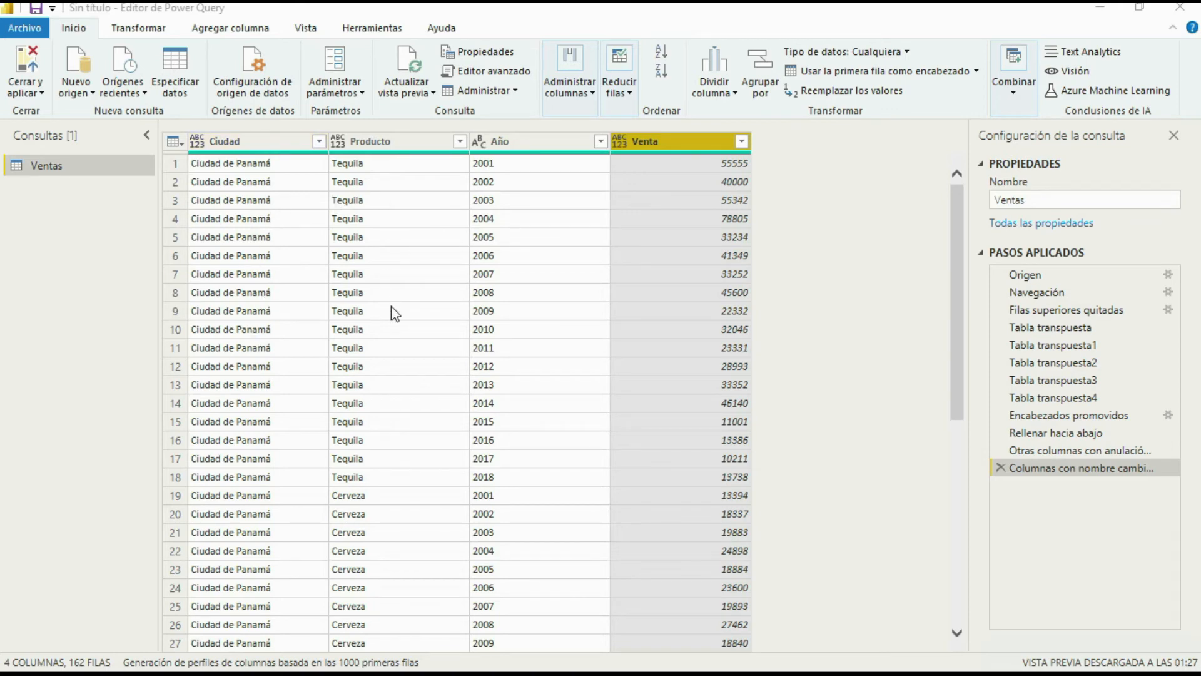
Detect the data types automatically for all four columns, from Ciudad to Venta
click(247, 144)
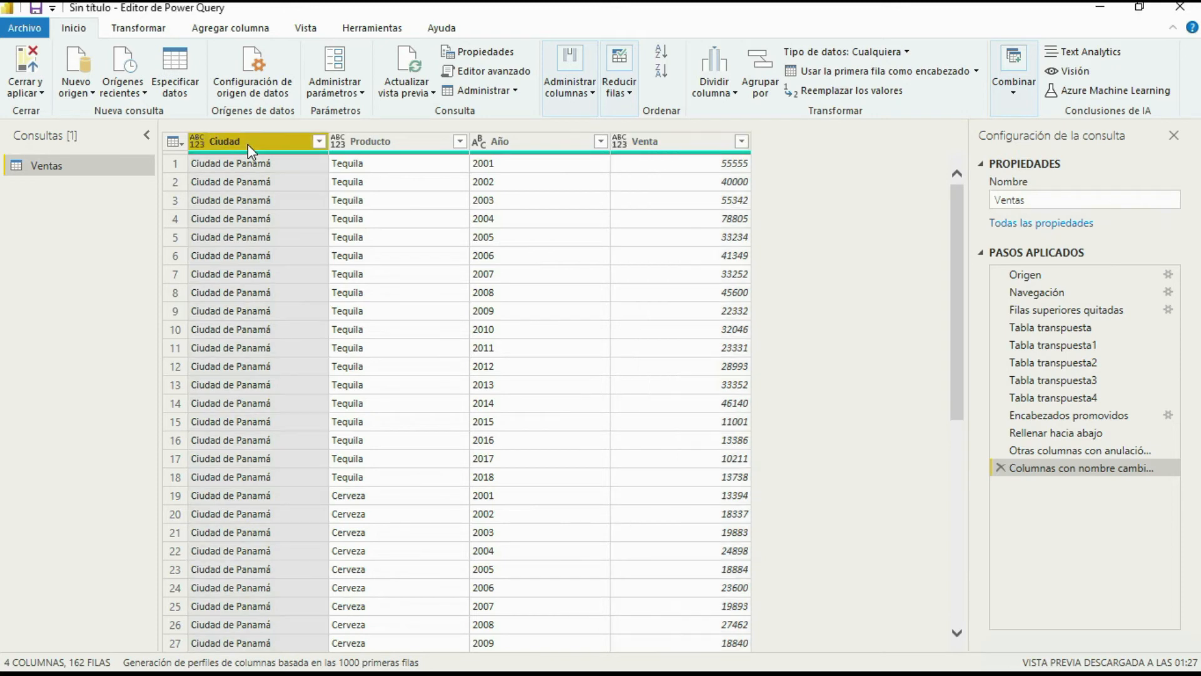
shift+click(646, 144)
click(157, 30)
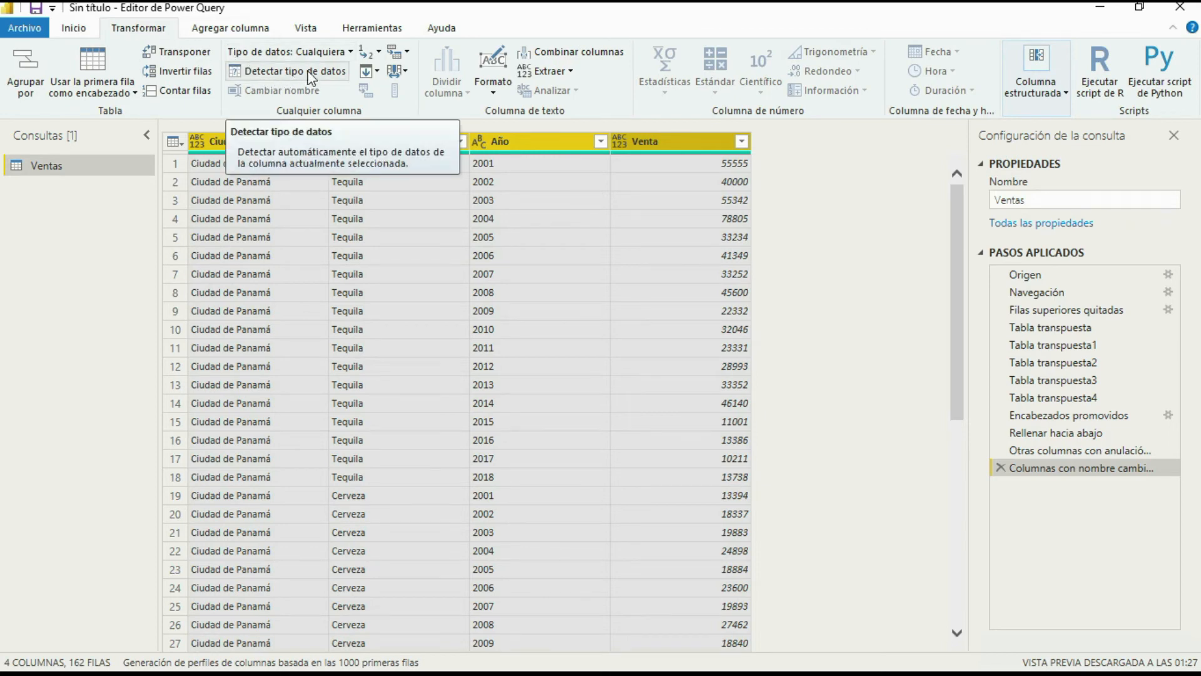
click(275, 70)
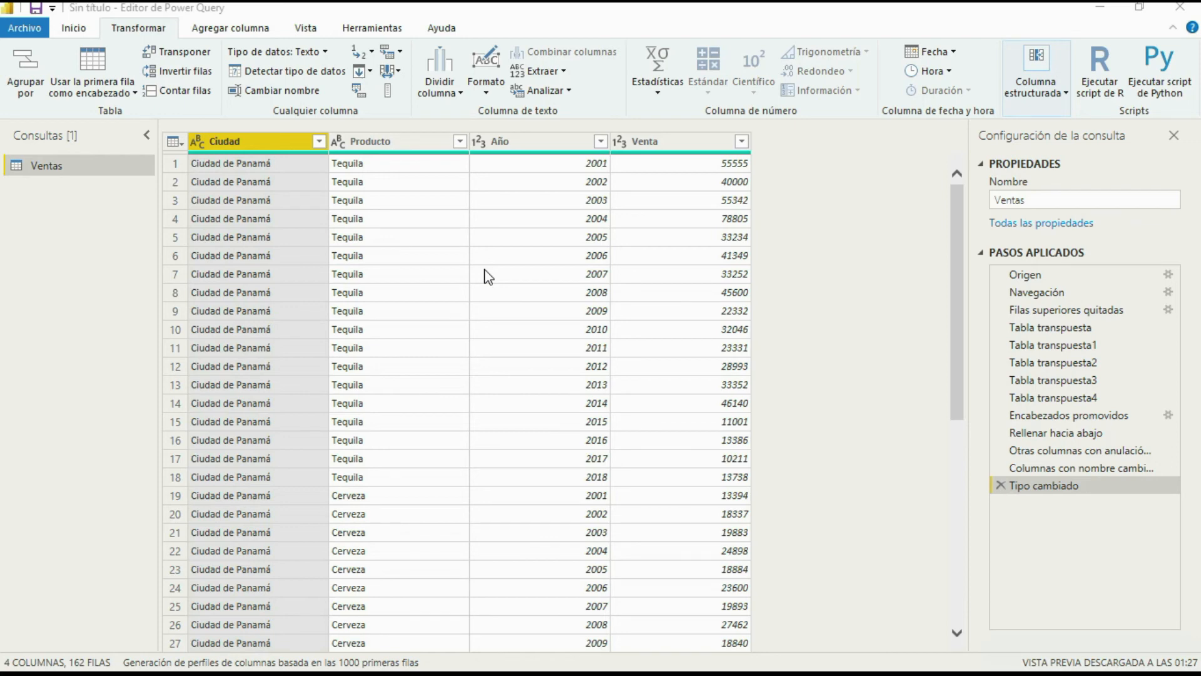
Review the assigned data types of the table columns and the type options available for Ciudad and Producto
click(196, 143)
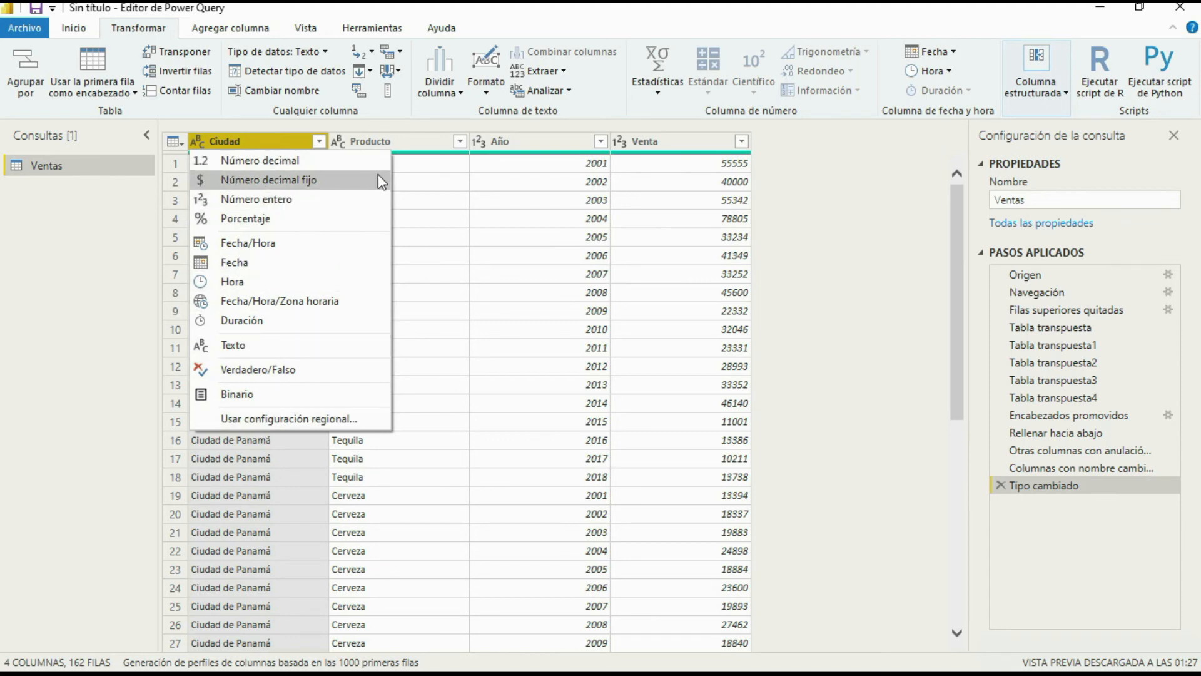
click(438, 237)
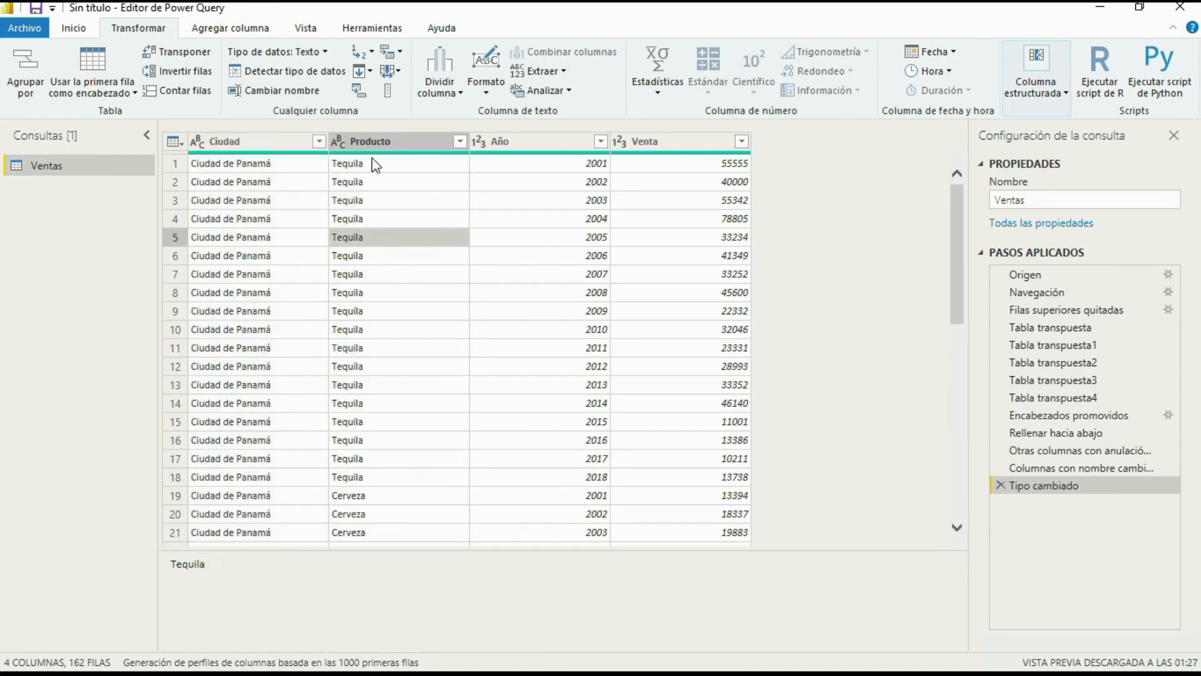
click(337, 141)
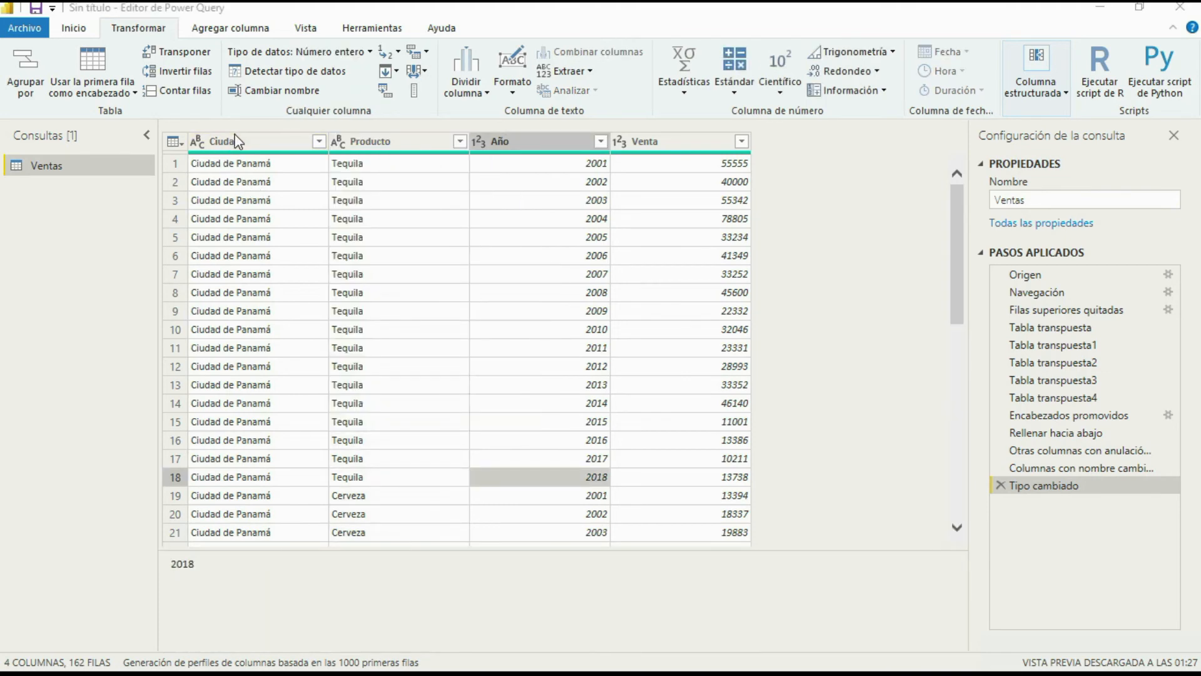
click(237, 141)
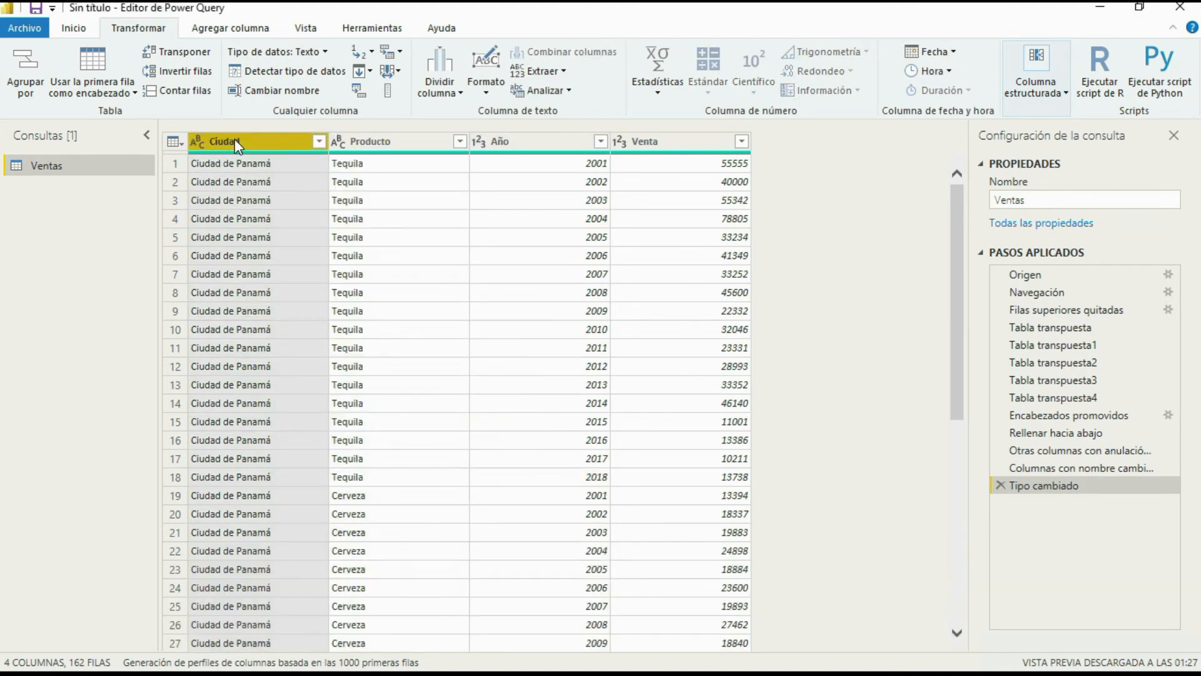
click(369, 141)
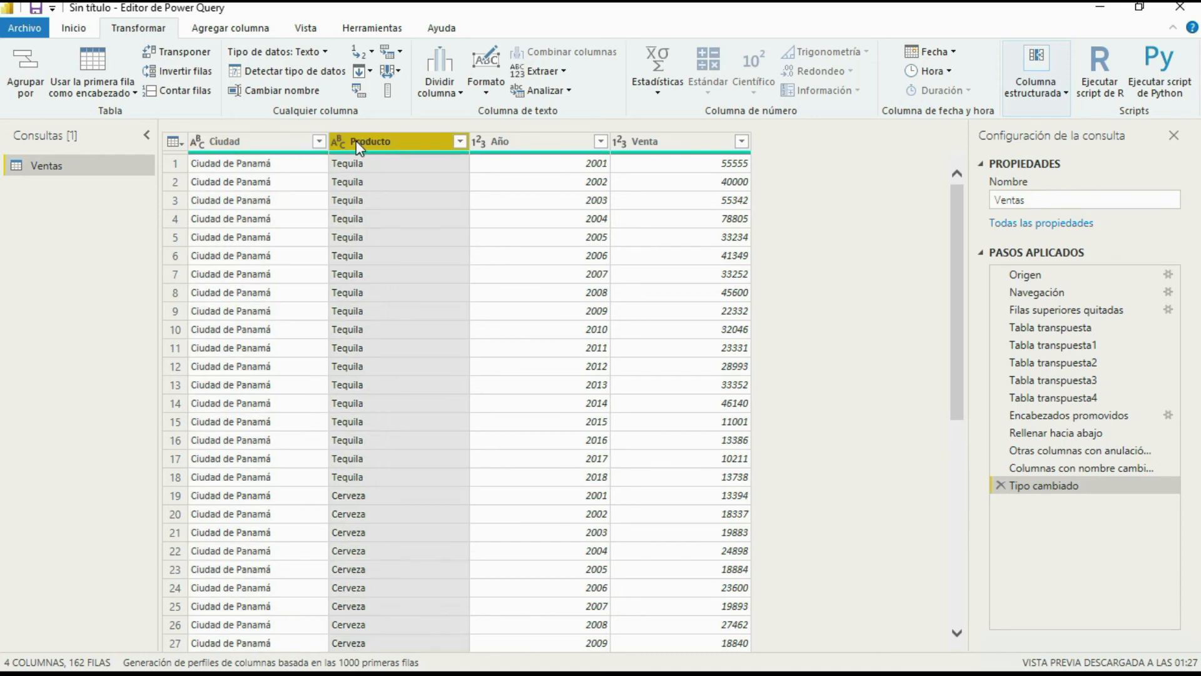
click(337, 143)
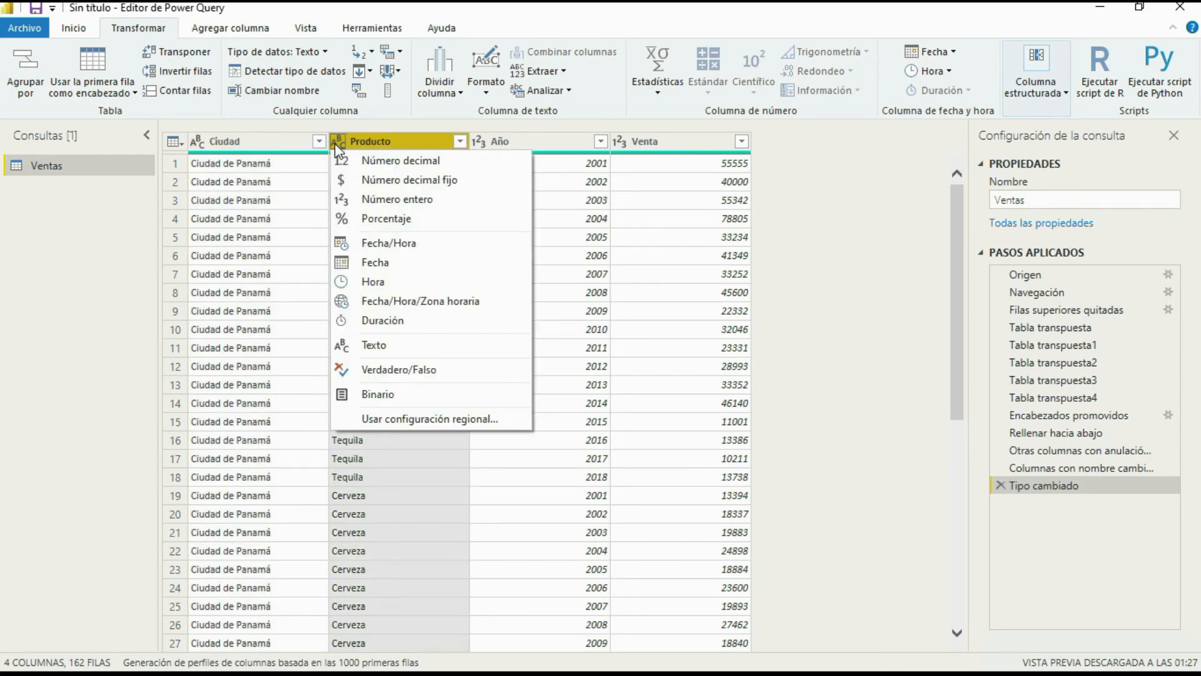
right_click(337, 144)
click(685, 143)
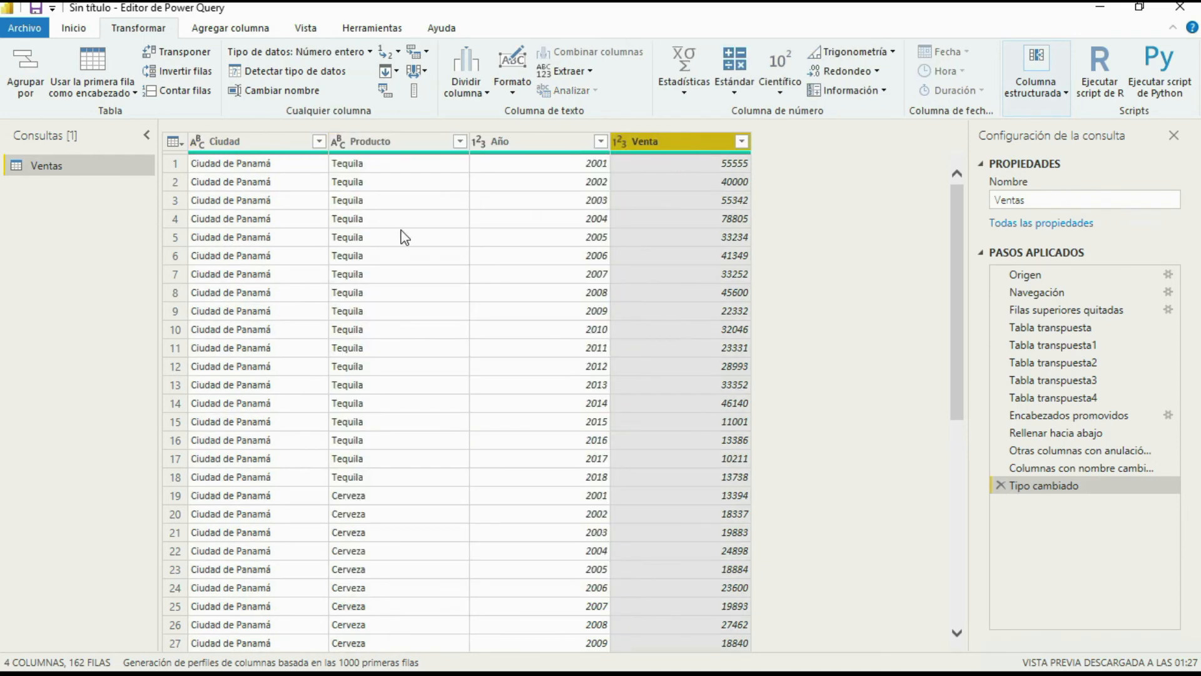
Close the query editor and apply the pending changes to load the Ventas table into the report
click(72, 30)
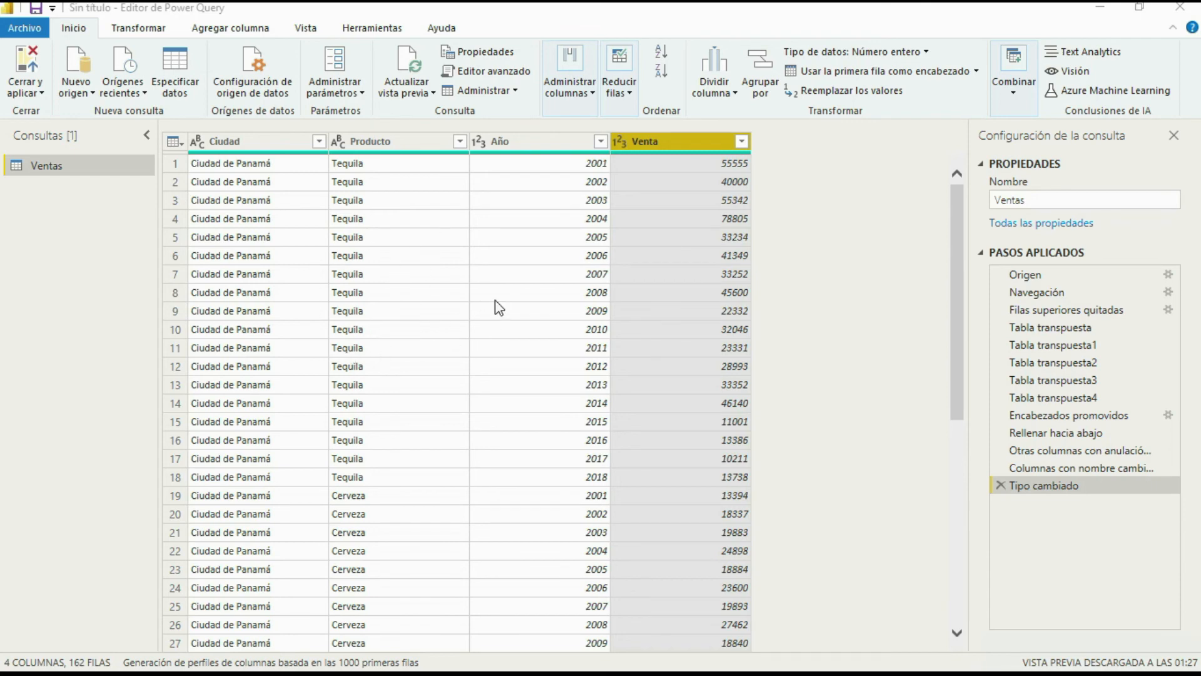
click(40, 93)
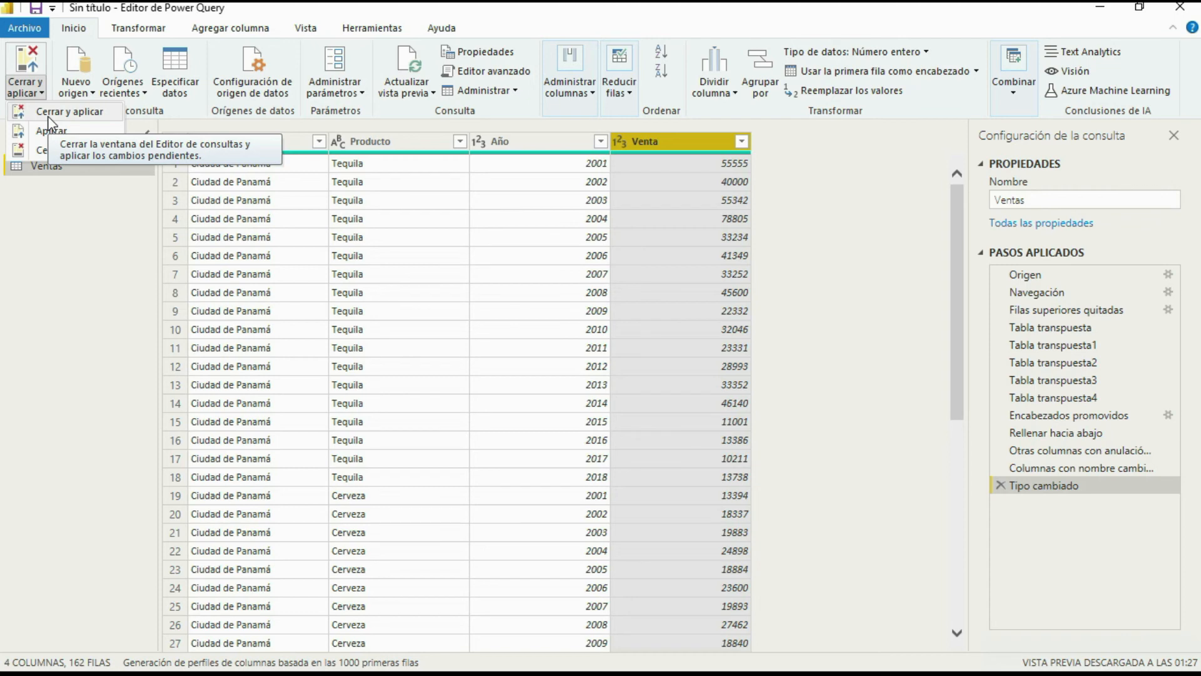
click(48, 115)
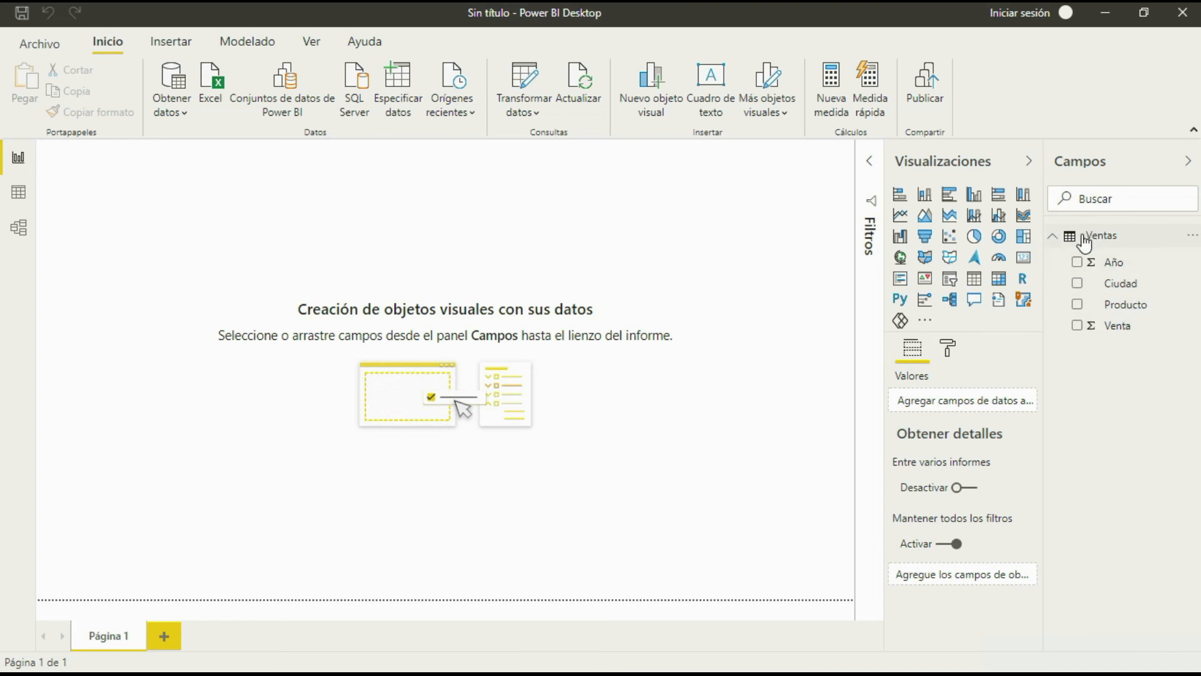
Reopen the Ventas query for transformation to check its columns, and close the editor applying the pending changes
click(534, 101)
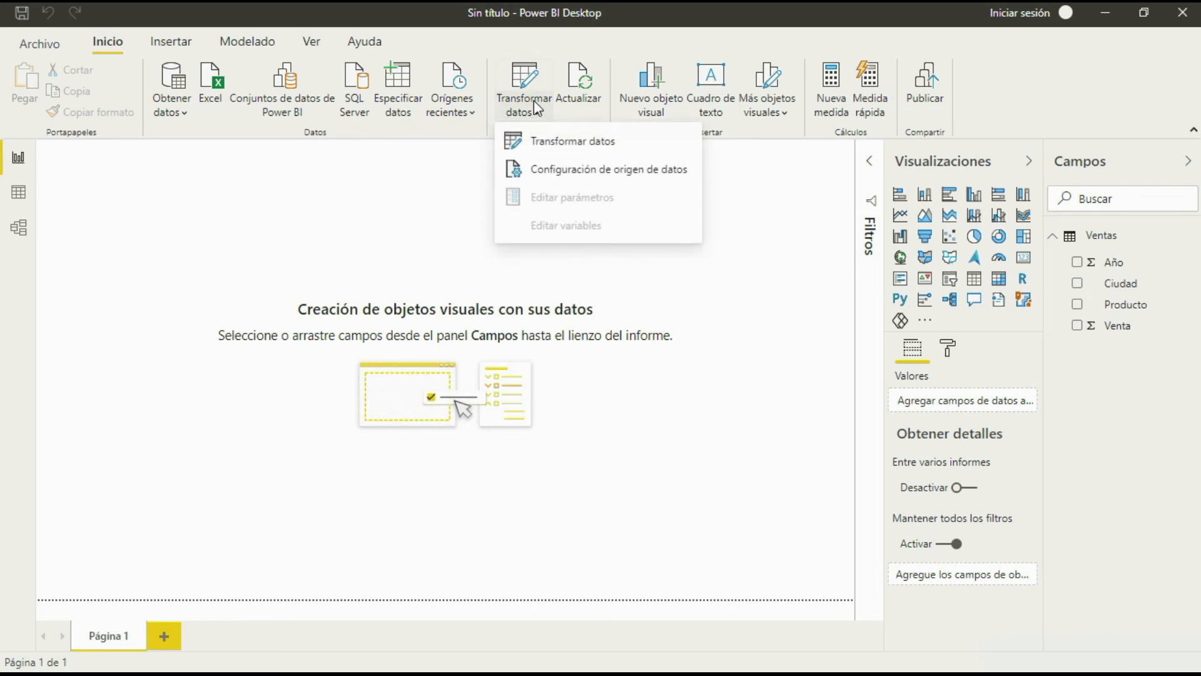
click(554, 144)
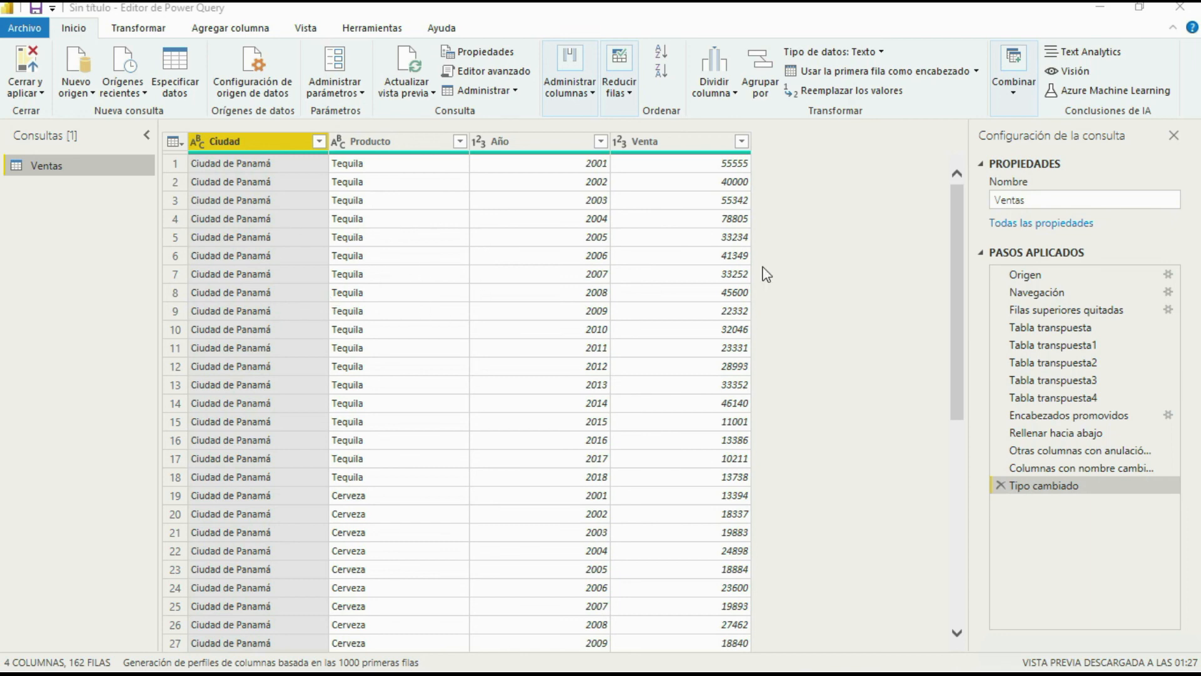
click(43, 92)
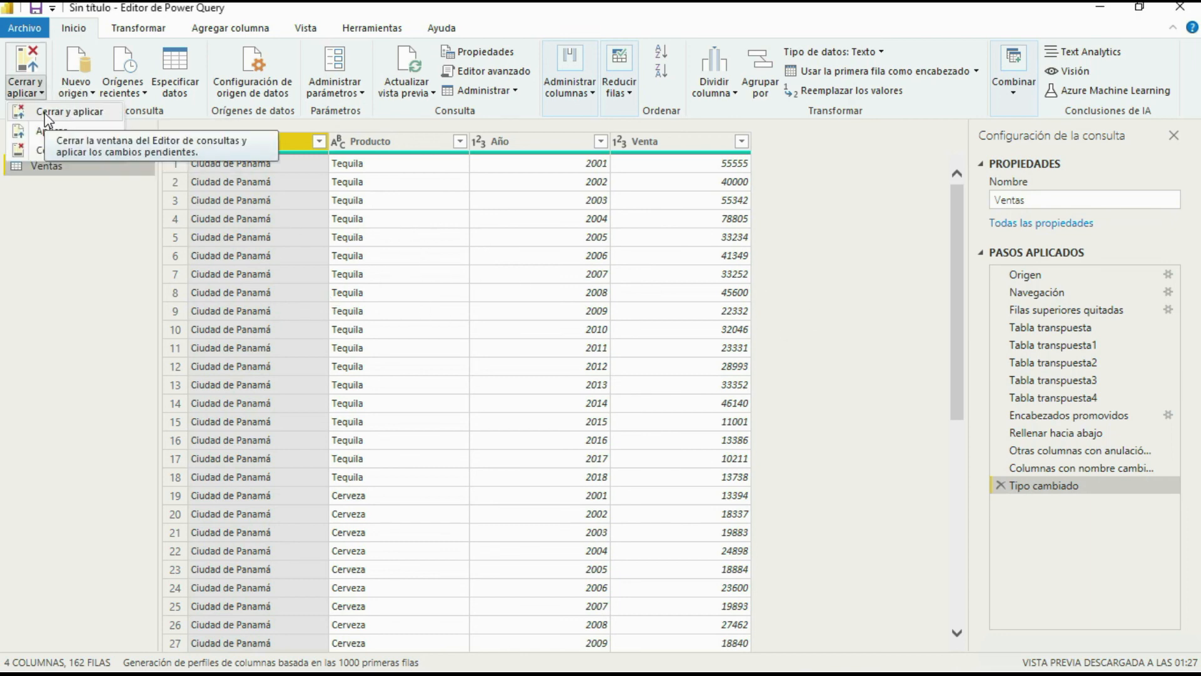
click(45, 117)
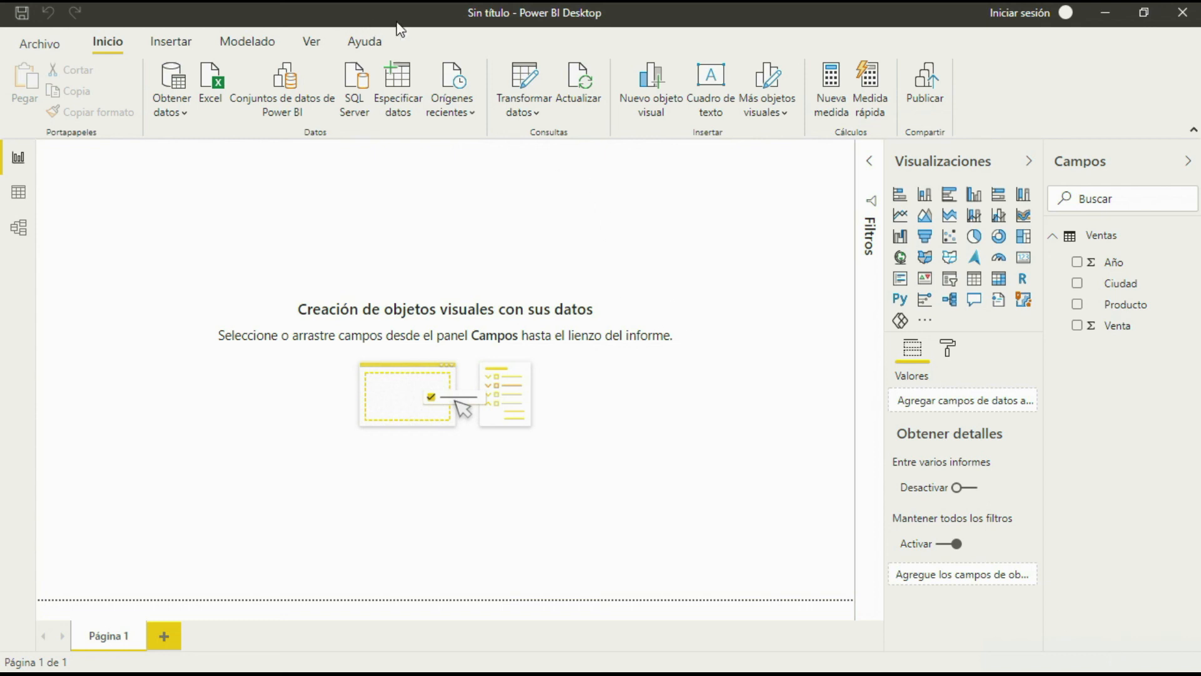
Review the applied steps of the Ventas query in the query editor once more, and return to the report with Close & Apply
click(532, 83)
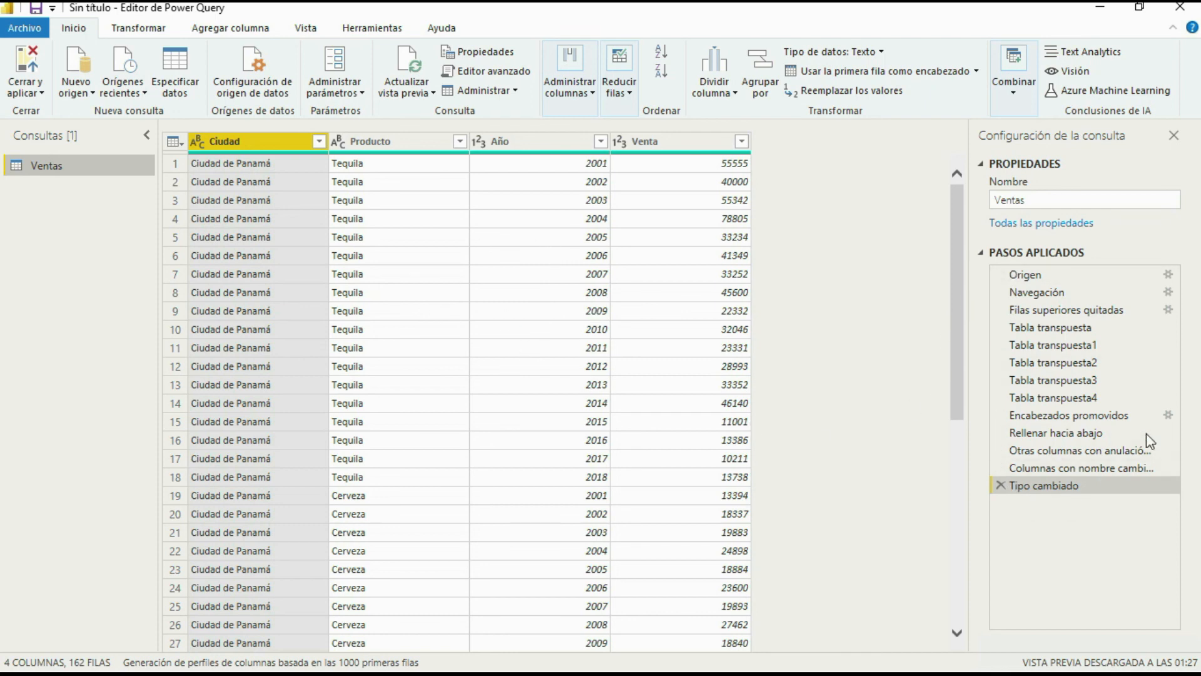
click(40, 93)
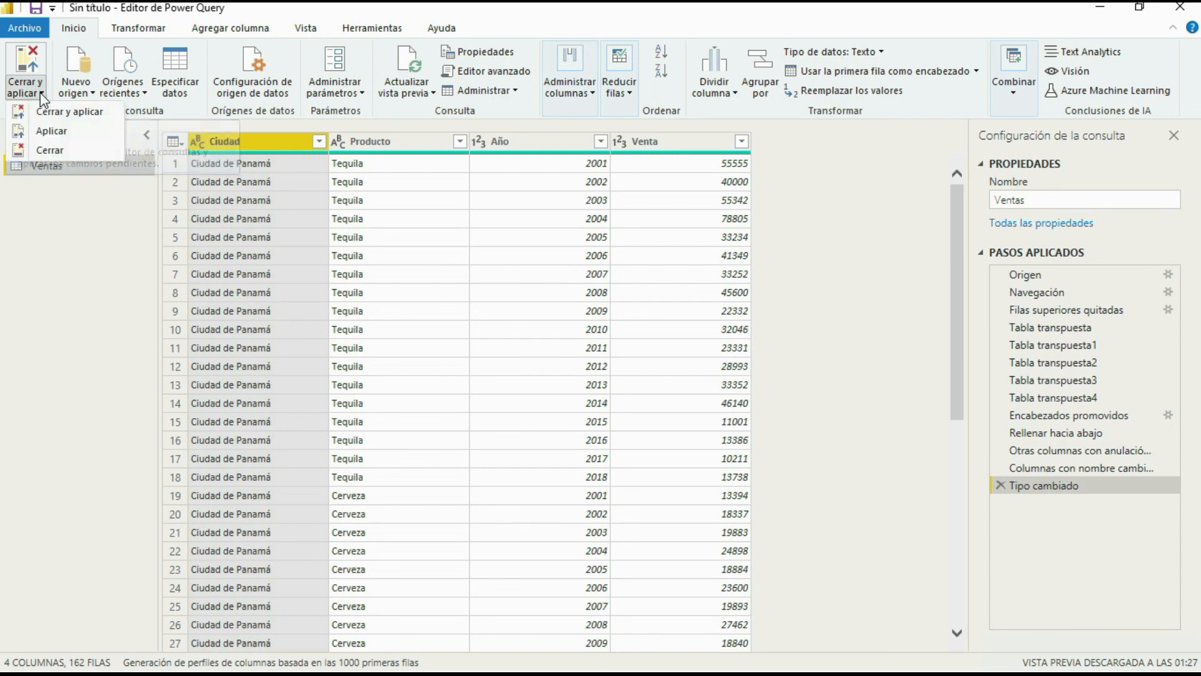
click(40, 117)
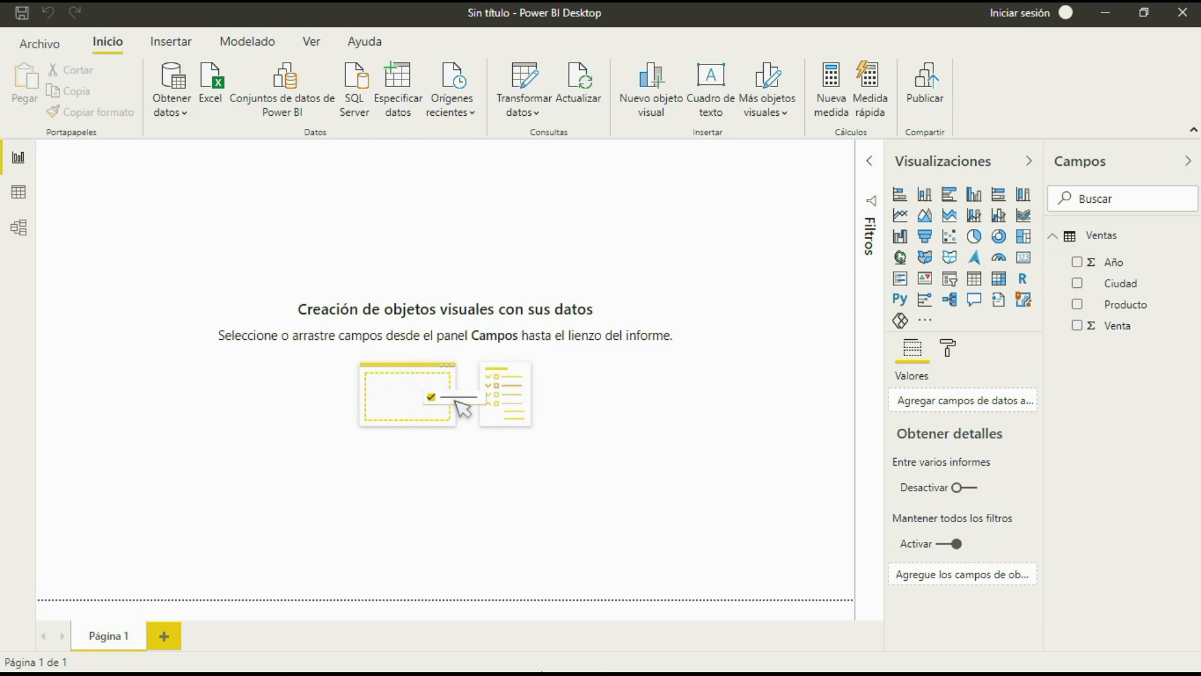
click(1142, 12)
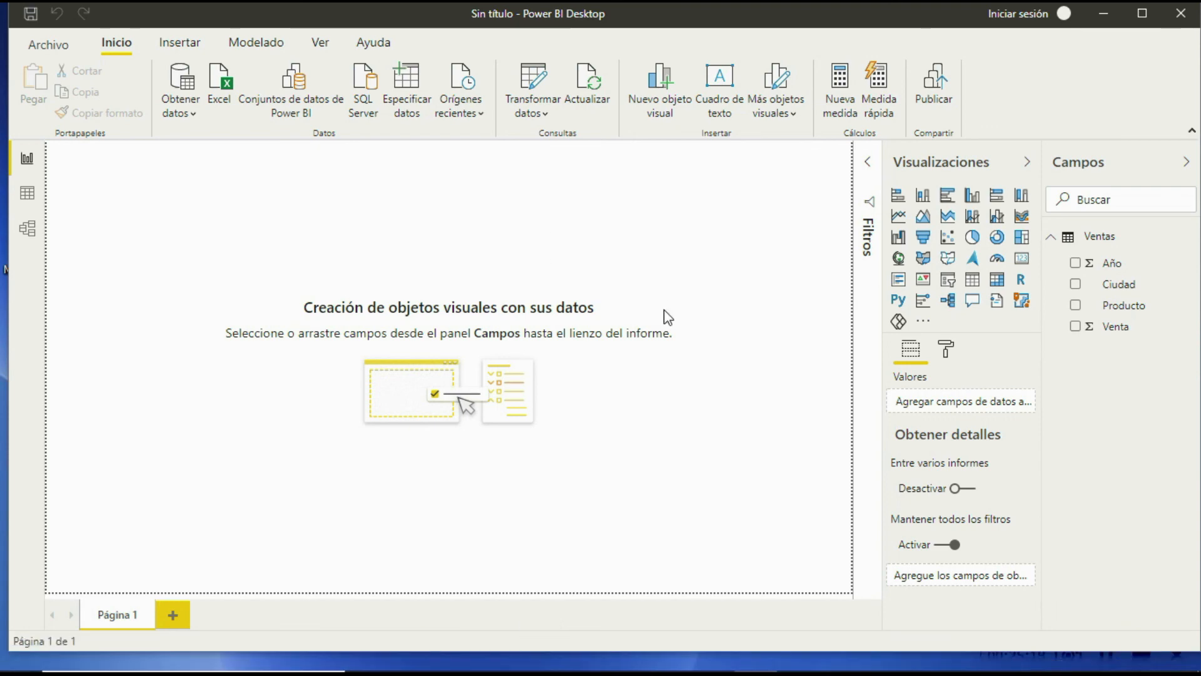
click(1149, 12)
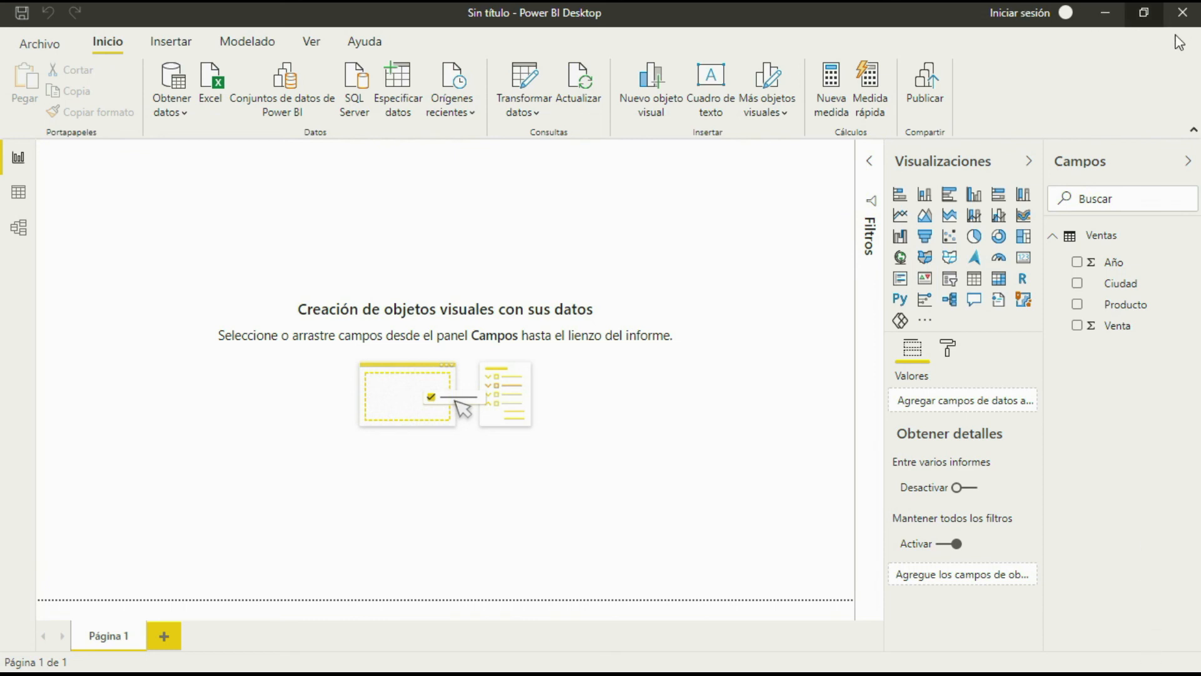
click(1151, 18)
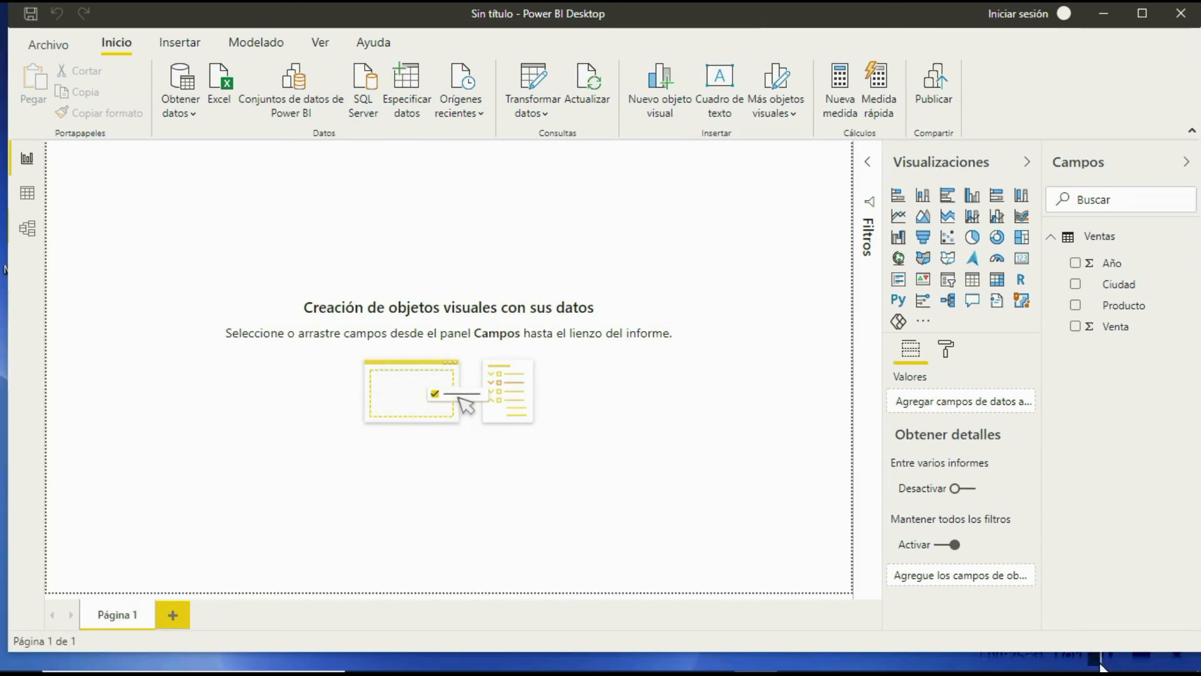